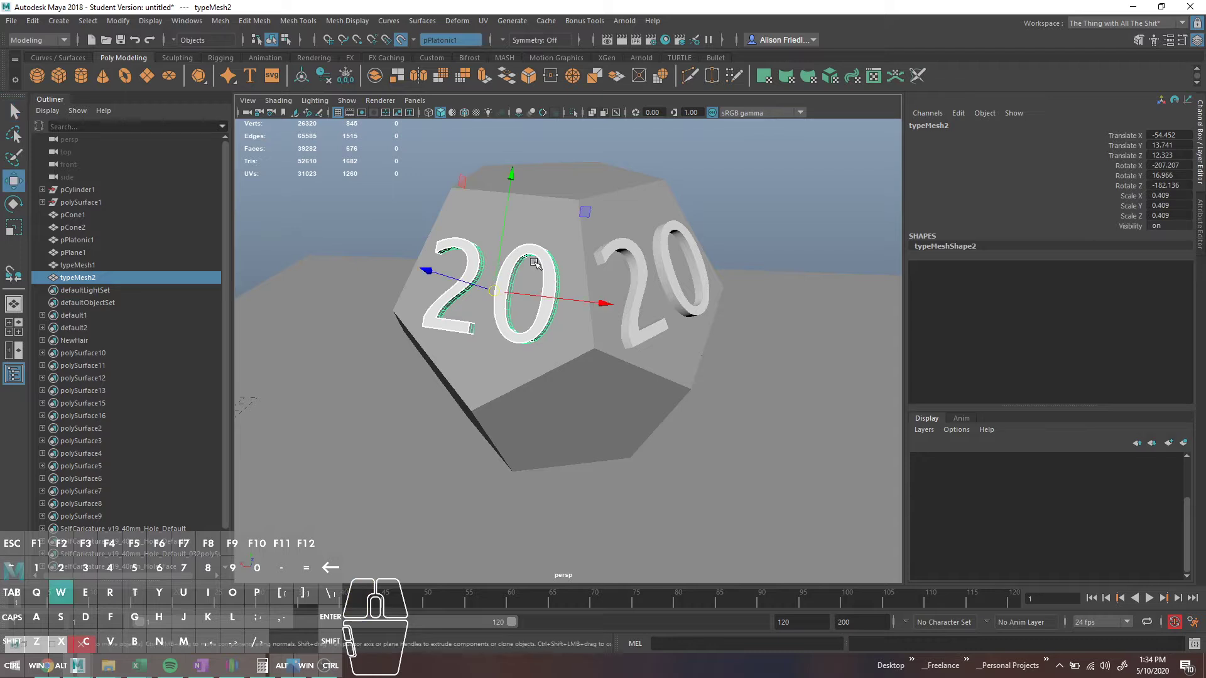
Turn off the live pPlatonic1 surface and create a tall, thin door-shaped box standing beside the ground plane
{"action": "left_click_drag", "start_coordinate": [511, 299], "coordinate": [527, 301], "text": "alt"}
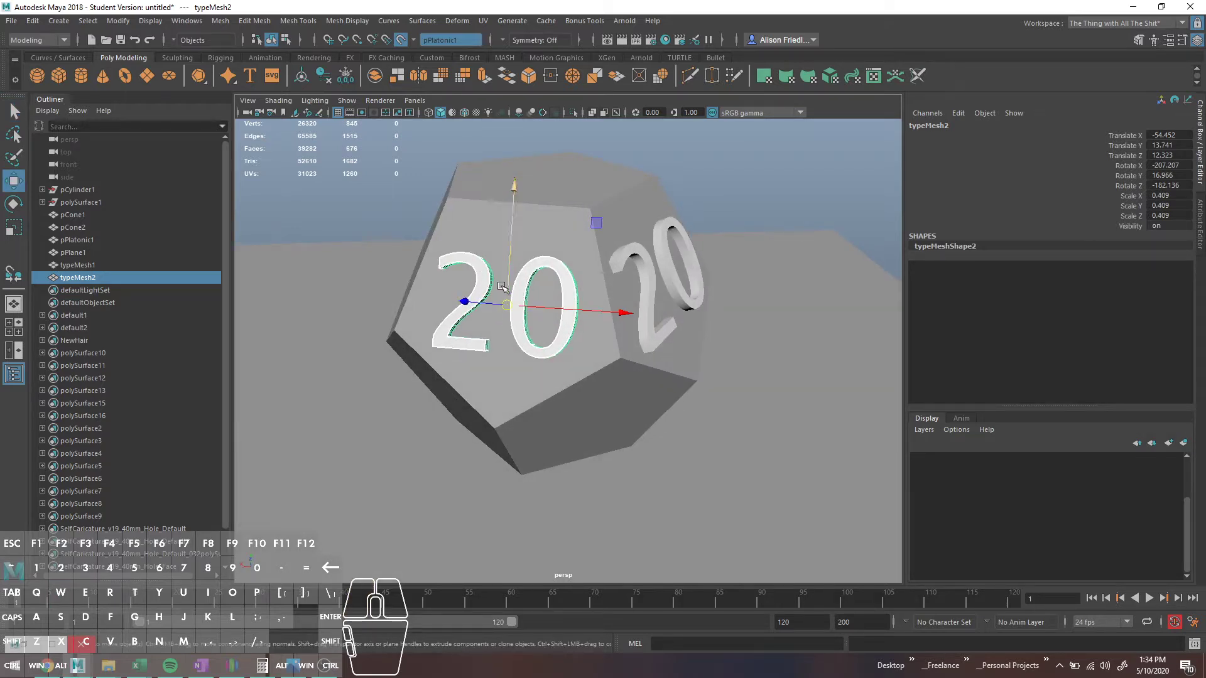
{"action": "left_click", "coordinate": [401, 40]}
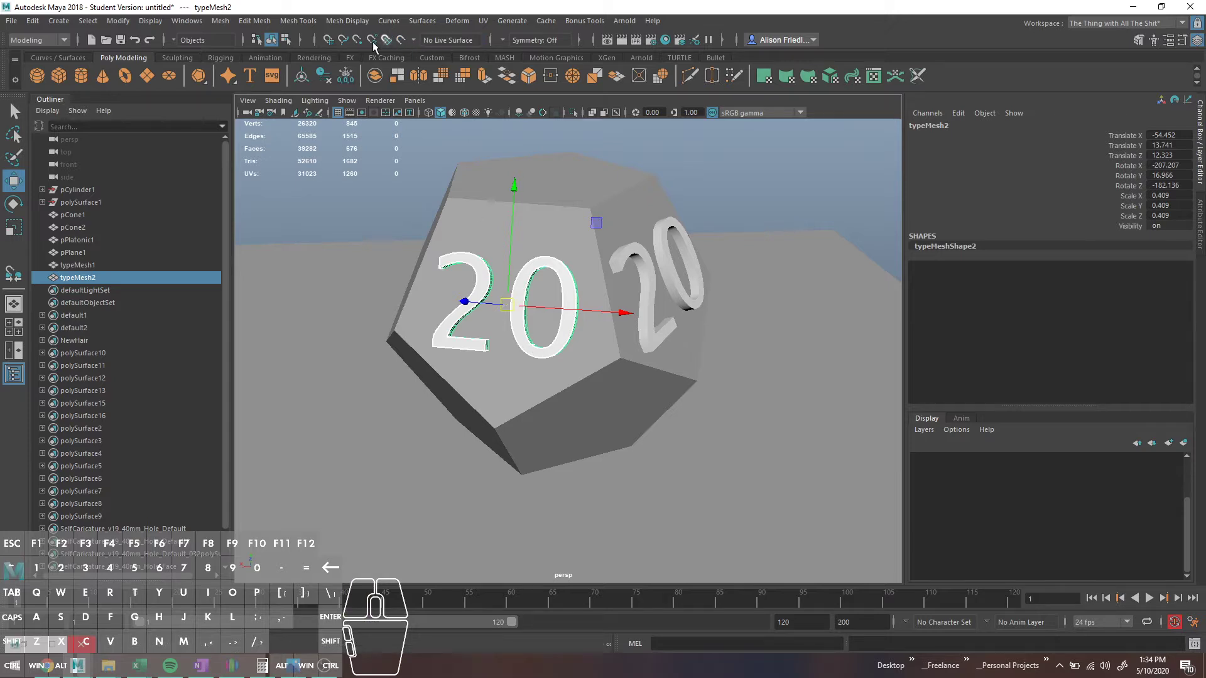
{"action": "left_click", "coordinate": [56, 77]}
{"action": "scroll", "coordinate": [566, 327], "scroll_direction": "down", "scroll_amount": 8}
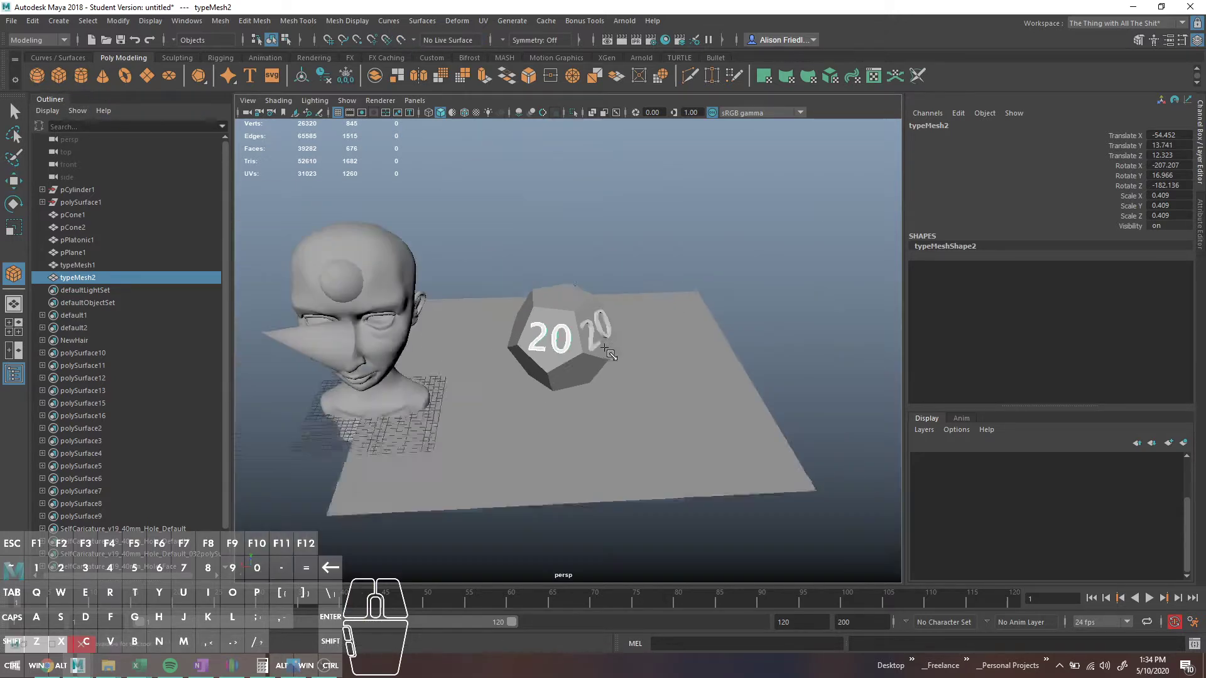
{"action": "middle_click_drag", "start_coordinate": [778, 342], "coordinate": [531, 354], "text": "alt"}
{"action": "left_click_drag", "start_coordinate": [644, 362], "coordinate": [682, 408]}
{"action": "left_click_drag", "start_coordinate": [622, 358], "coordinate": [584, 258], "text": "alt"}
{"action": "key", "text": "r"}
{"action": "left_click_drag", "start_coordinate": [589, 162], "coordinate": [570, 51]}
{"action": "left_click_drag", "start_coordinate": [597, 220], "coordinate": [540, 119], "text": "alt"}
{"action": "key", "text": "w"}
{"action": "left_click_drag", "start_coordinate": [650, 231], "coordinate": [651, 200]}
Duplicate the door box and move the copy alongside the original, to about -72.2 on Translate X
{"action": "key", "text": "ctrl+d"}
{"action": "middle_click_drag", "start_coordinate": [686, 207], "coordinate": [694, 318], "text": "alt"}
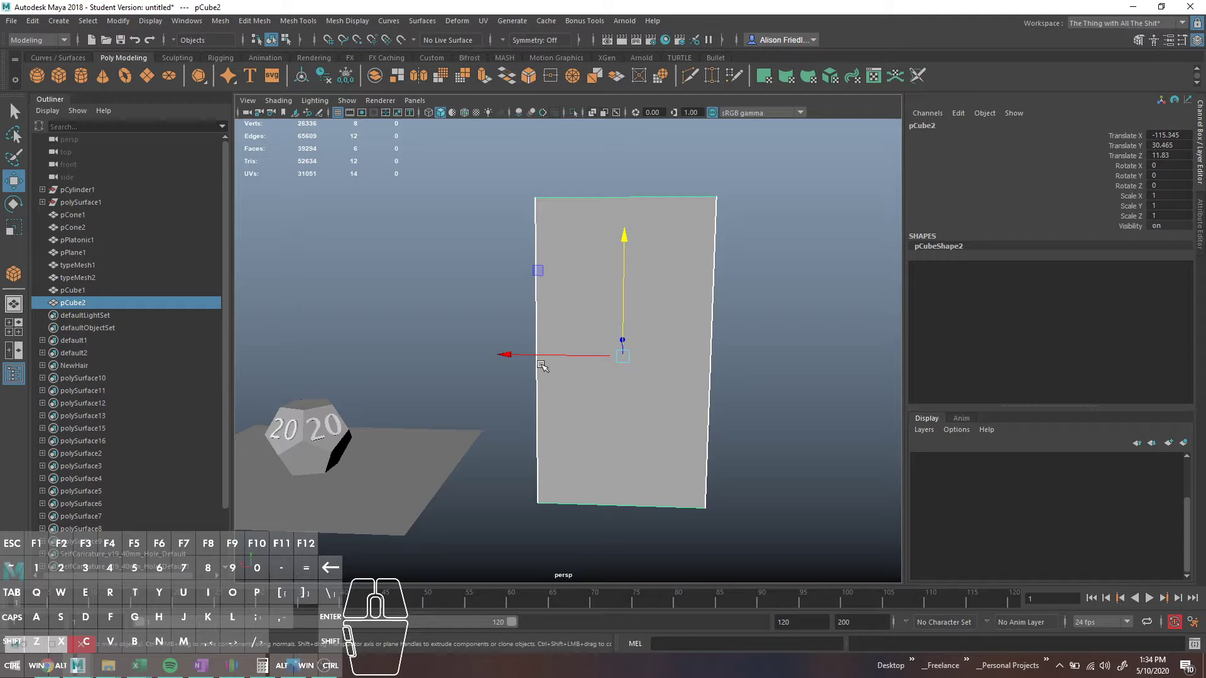
{"action": "left_click_drag", "start_coordinate": [541, 365], "coordinate": [372, 325]}
{"action": "key", "text": "q"}
Extrude the top face of the duplicated box upward to extend it above the door's height
{"action": "right_click_drag", "start_coordinate": [464, 214], "coordinate": [465, 258]}
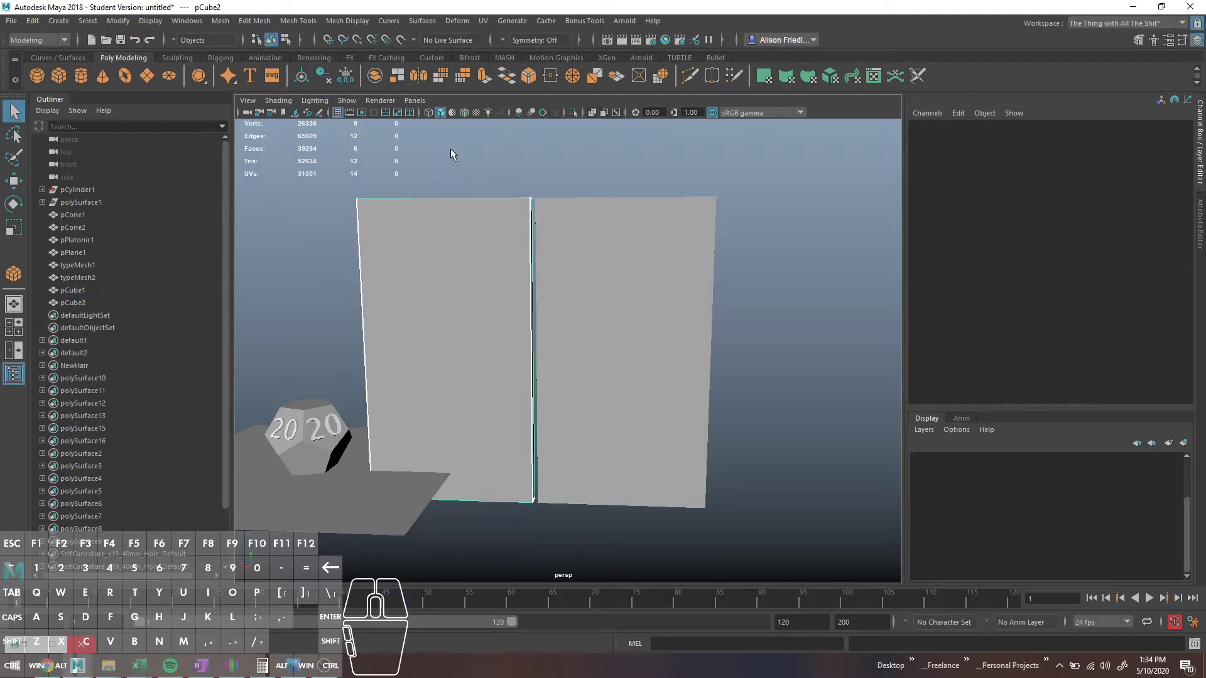
{"action": "left_click_drag", "start_coordinate": [449, 149], "coordinate": [411, 233]}
{"action": "left_click_drag", "start_coordinate": [367, 286], "coordinate": [432, 313], "text": "ctrl"}
{"action": "key", "text": "ctrl+e"}
{"action": "key", "text": "w"}
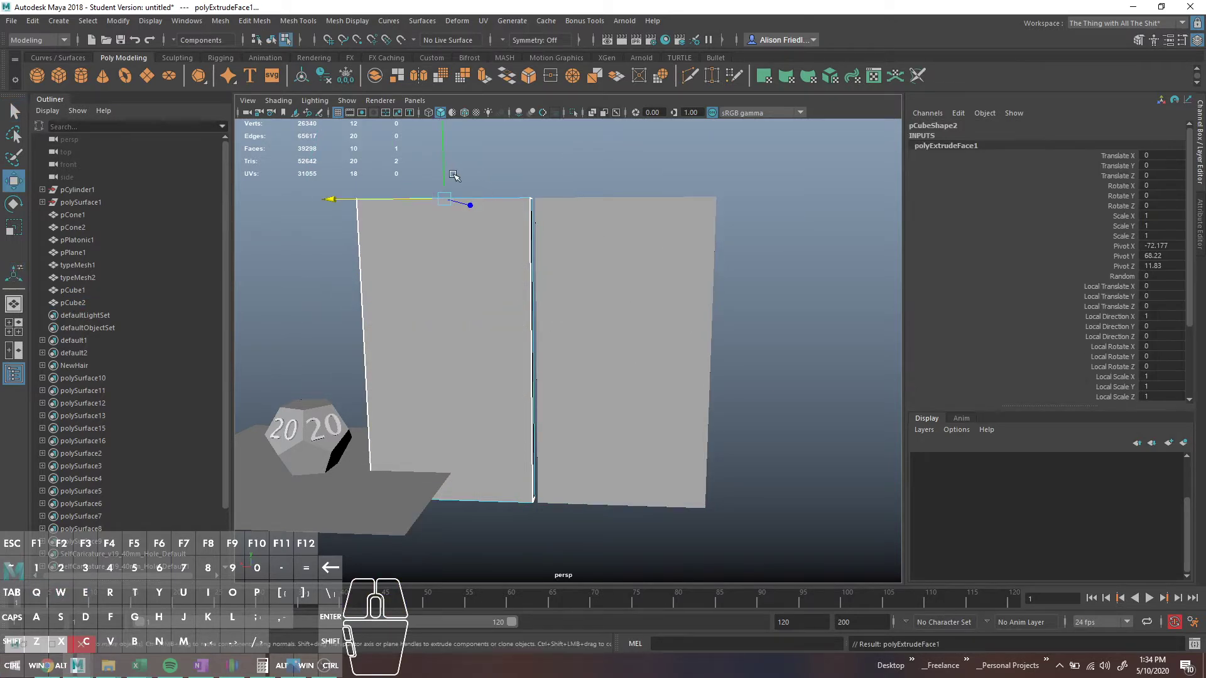
{"action": "left_click_drag", "start_coordinate": [450, 151], "coordinate": [436, 92]}
{"action": "key", "text": "q"}
Extrude the upper section's side face twice, across the top of the door and beyond its far edge
{"action": "left_click", "coordinate": [496, 151]}
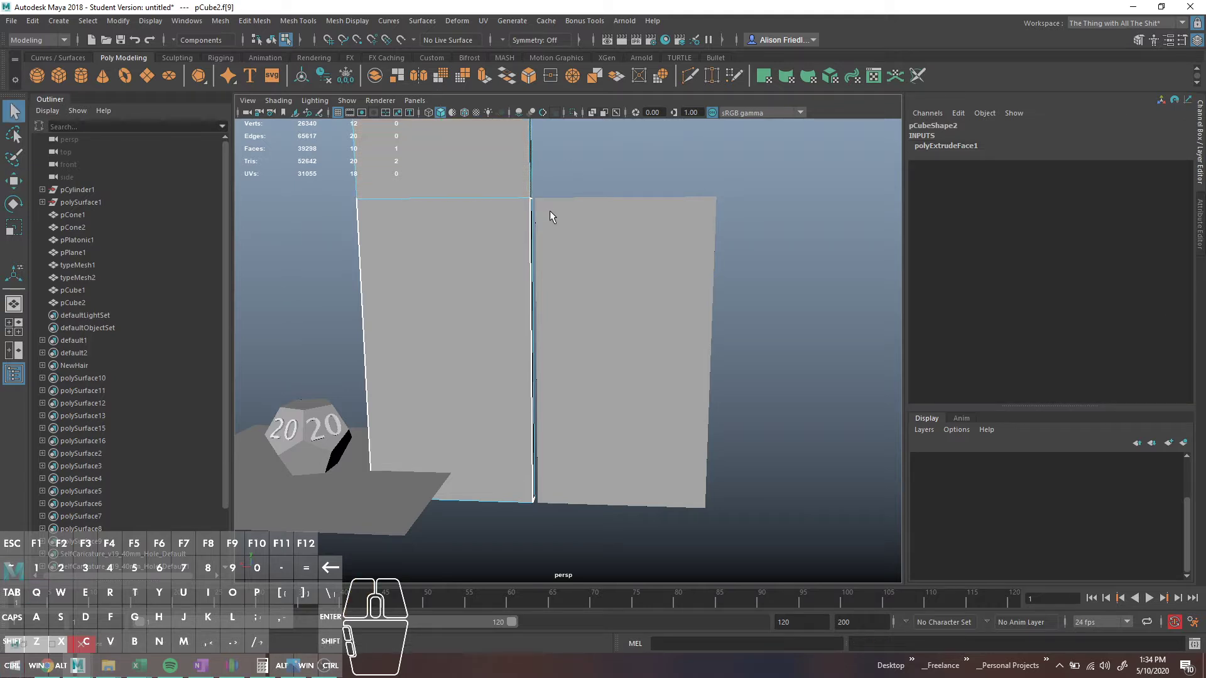
{"action": "key", "text": "ctrl+e"}
{"action": "key", "text": "w"}
{"action": "left_click_drag", "start_coordinate": [531, 148], "coordinate": [735, 186]}
{"action": "left_click_drag", "start_coordinate": [711, 142], "coordinate": [838, 180]}
{"action": "key", "text": "q"}
{"action": "key", "text": "ctrl+e"}
{"action": "key", "text": "w"}
{"action": "key", "text": "q"}
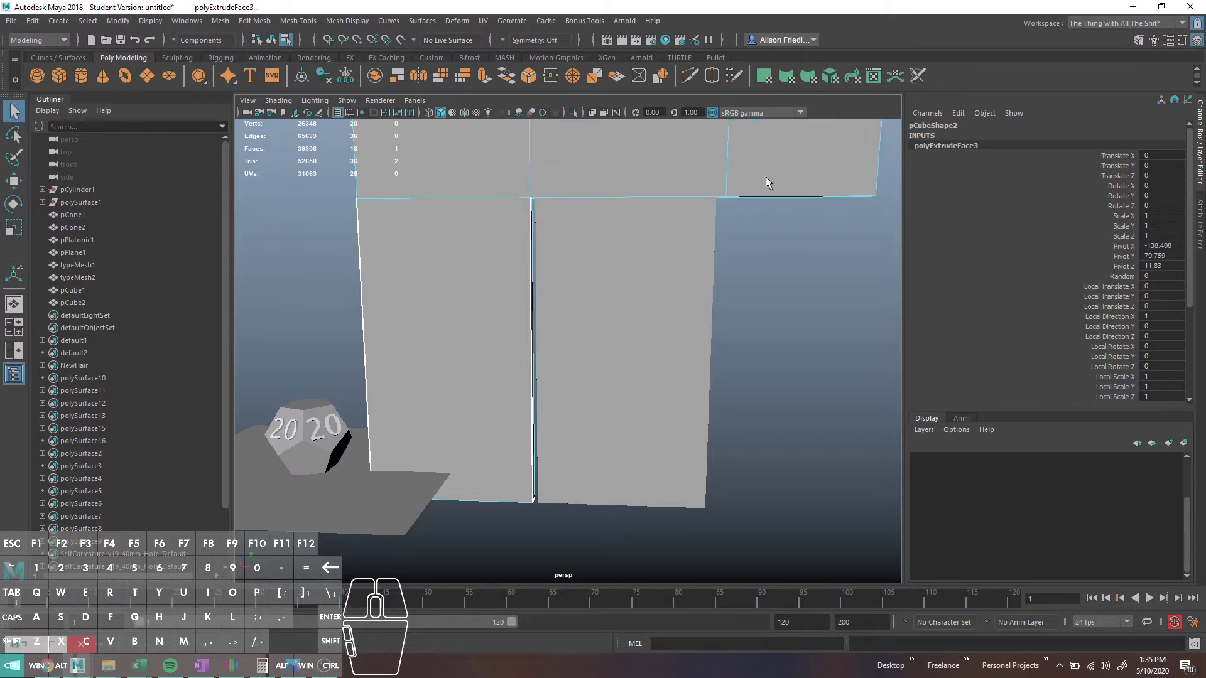
Extrude the underside face of the far upper section down to the door's base, closing the wall around the doorway
{"action": "left_click", "coordinate": [731, 182]}
{"action": "left_click", "coordinate": [835, 197]}
{"action": "key", "text": "g"}
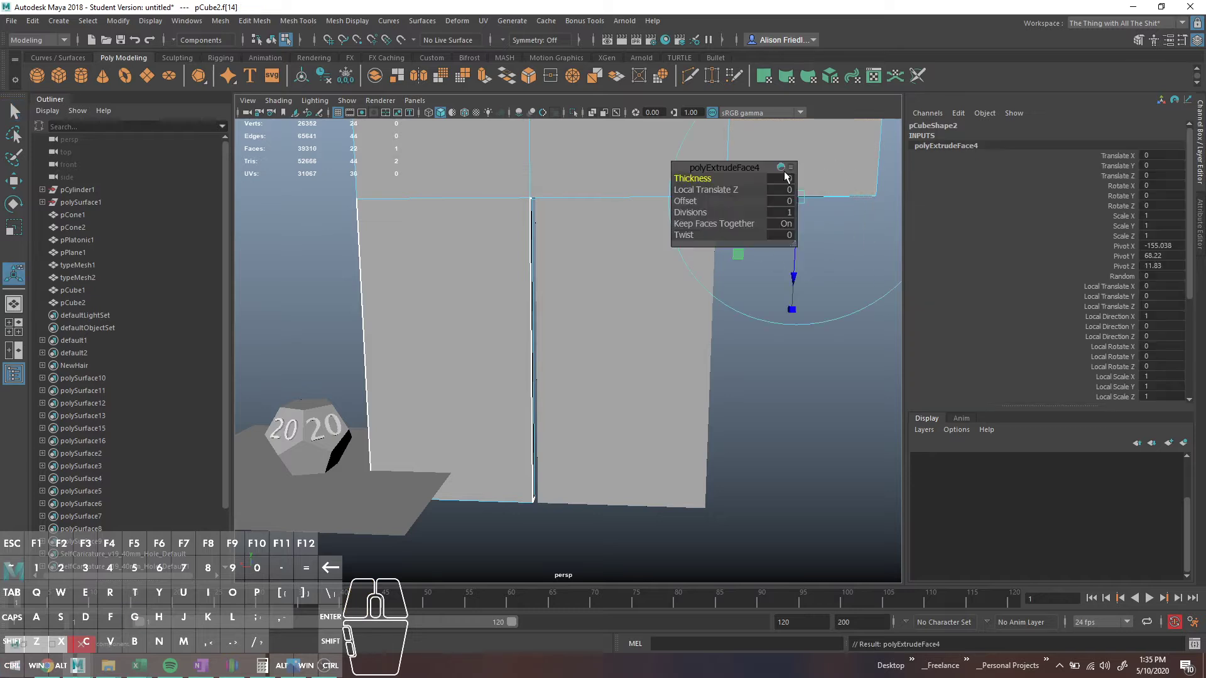
{"action": "left_click_drag", "start_coordinate": [794, 179], "coordinate": [782, 483]}
{"action": "key", "text": "q"}
{"action": "right_click_drag", "start_coordinate": [697, 205], "coordinate": [721, 198]}
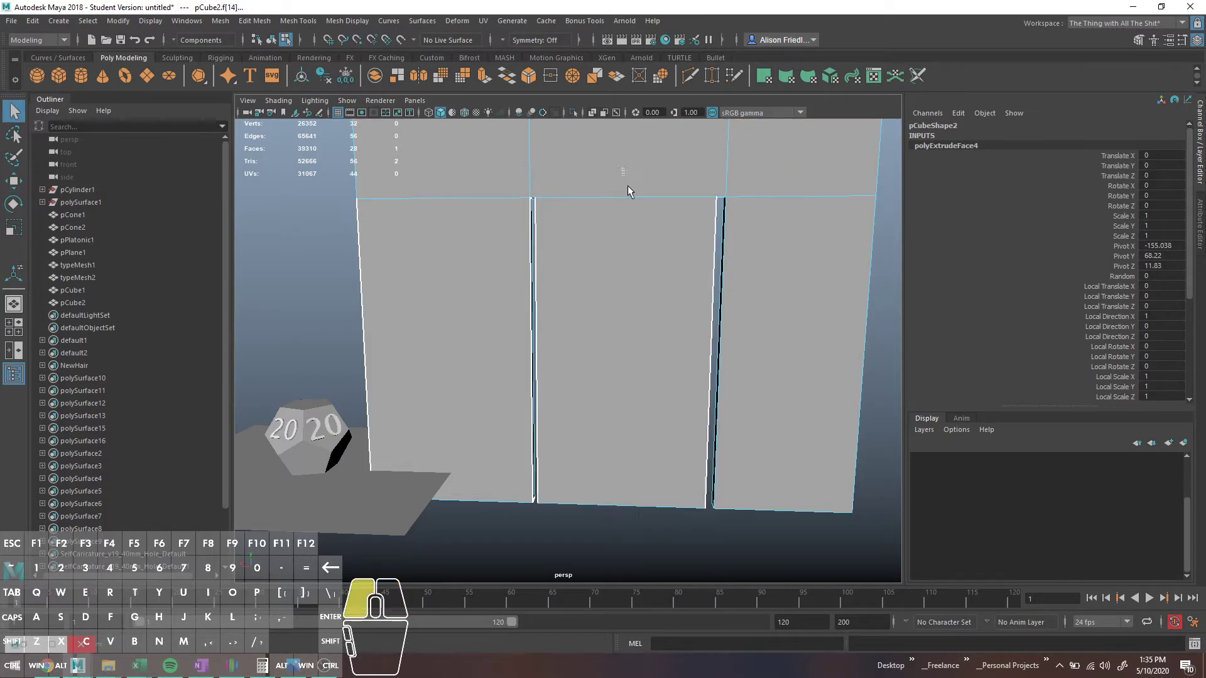
Return to object selection, select the door box and lower it slightly within the wall opening
{"action": "left_click", "coordinate": [627, 183]}
{"action": "key", "text": "w"}
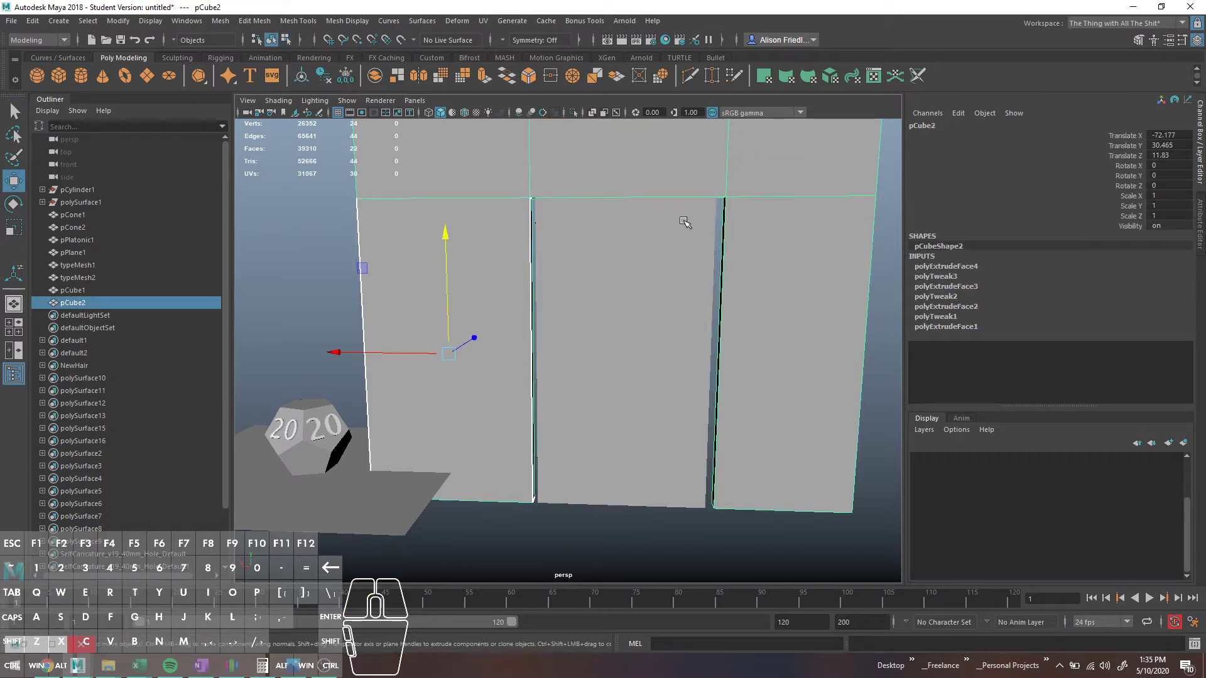
{"action": "left_click", "coordinate": [681, 220]}
{"action": "key", "text": "r"}
{"action": "left_click_drag", "start_coordinate": [625, 242], "coordinate": [624, 268]}
{"action": "key", "text": "w"}
{"action": "left_click_drag", "start_coordinate": [600, 304], "coordinate": [619, 328], "text": "alt"}
Try rotating the door around the vertical axis through its centre pivot, and undo the rotation
{"action": "key", "text": "e"}
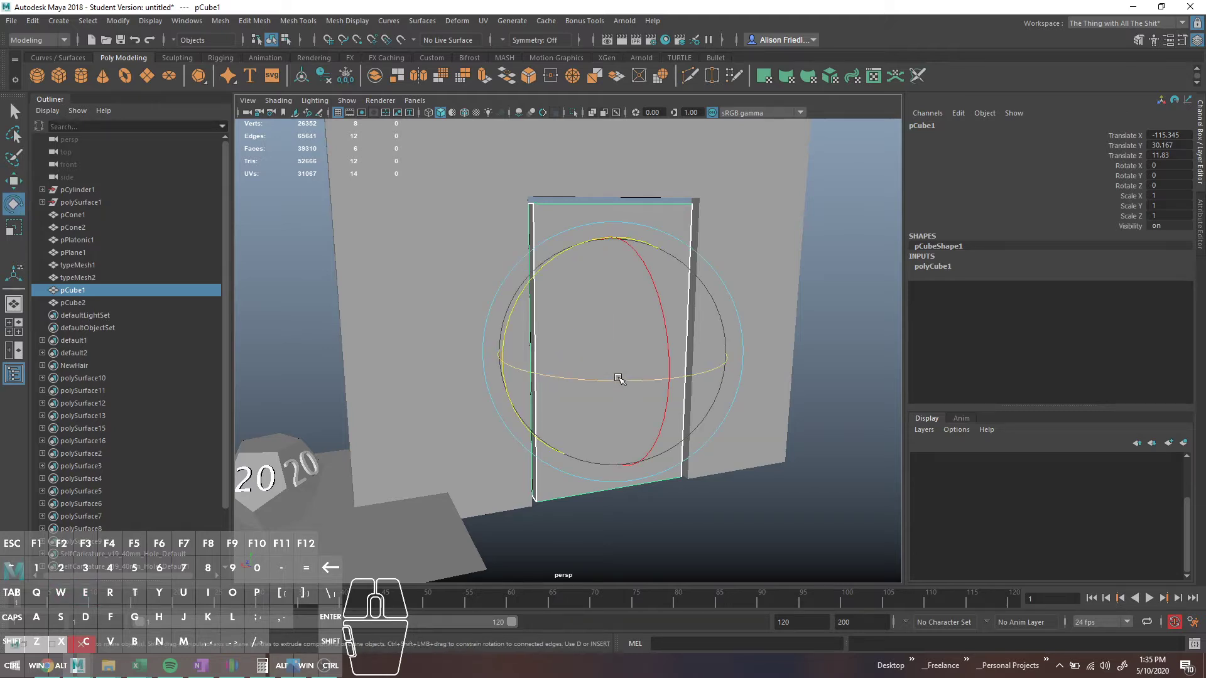
{"action": "left_click_drag", "start_coordinate": [617, 378], "coordinate": [754, 364]}
{"action": "key", "text": "ctrl+z"}
{"action": "key", "text": "ctrl+z"}
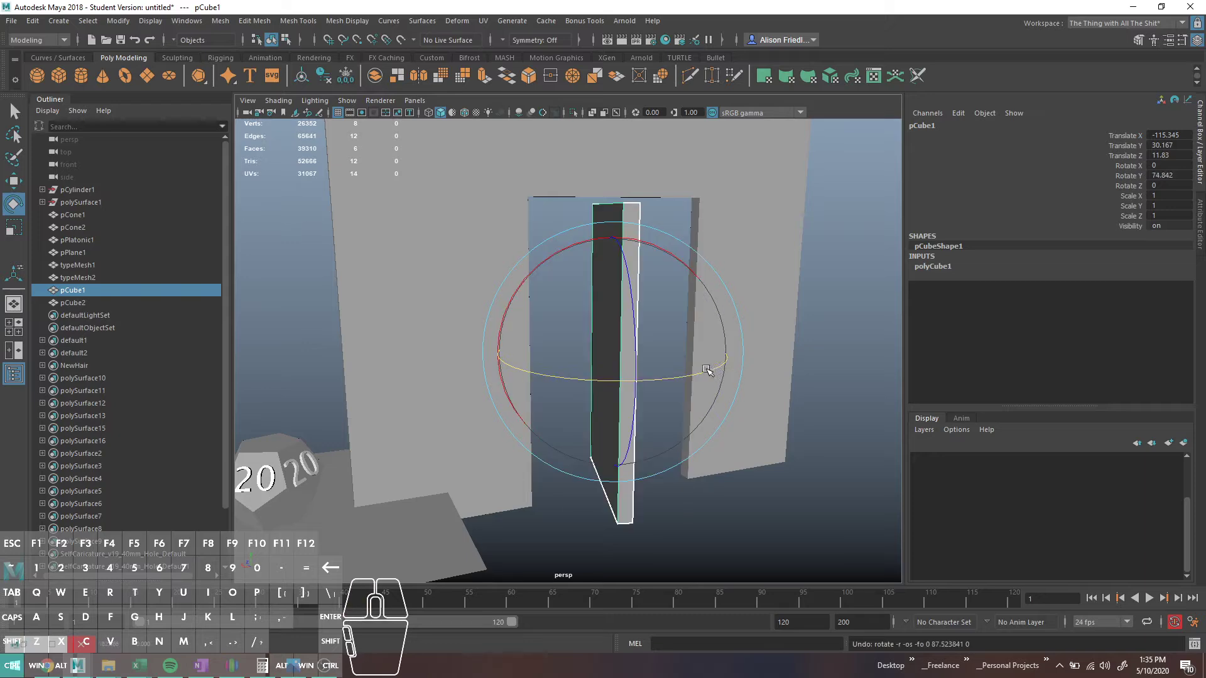
Rotate the door about its vertical axis to about -48 degrees on Rotate Y
{"action": "left_click_drag", "start_coordinate": [584, 396], "coordinate": [566, 396], "text": "alt"}
{"action": "key", "text": "w"}
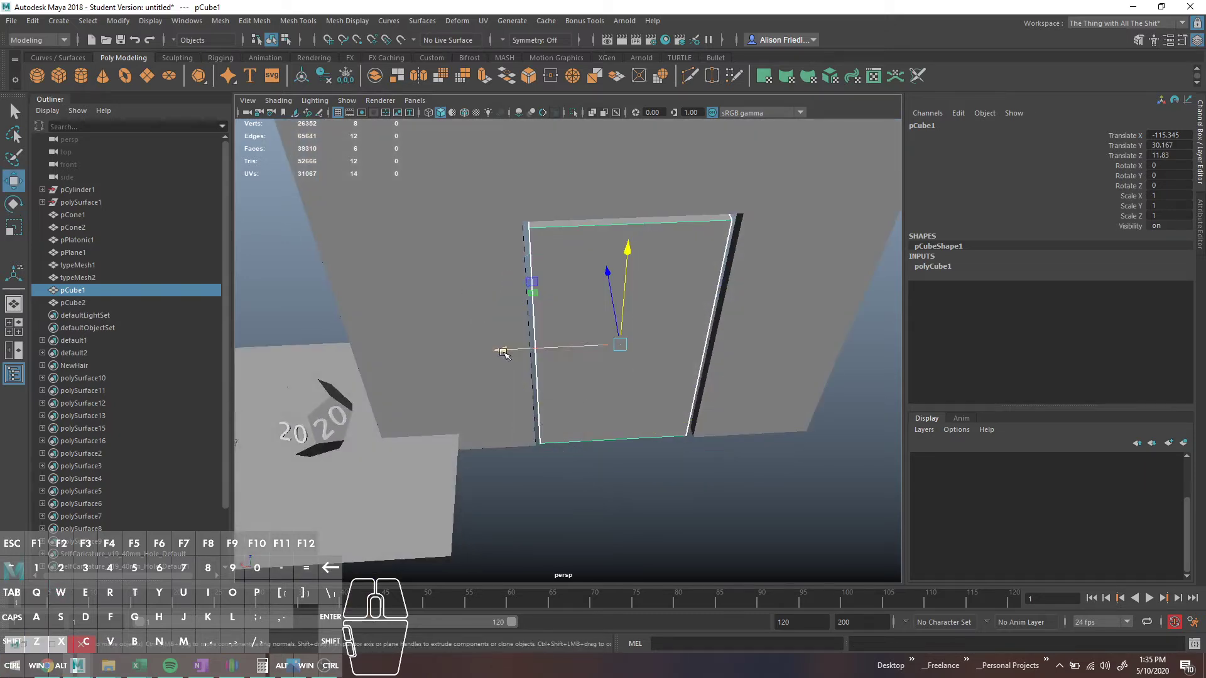
{"action": "key", "text": "e"}
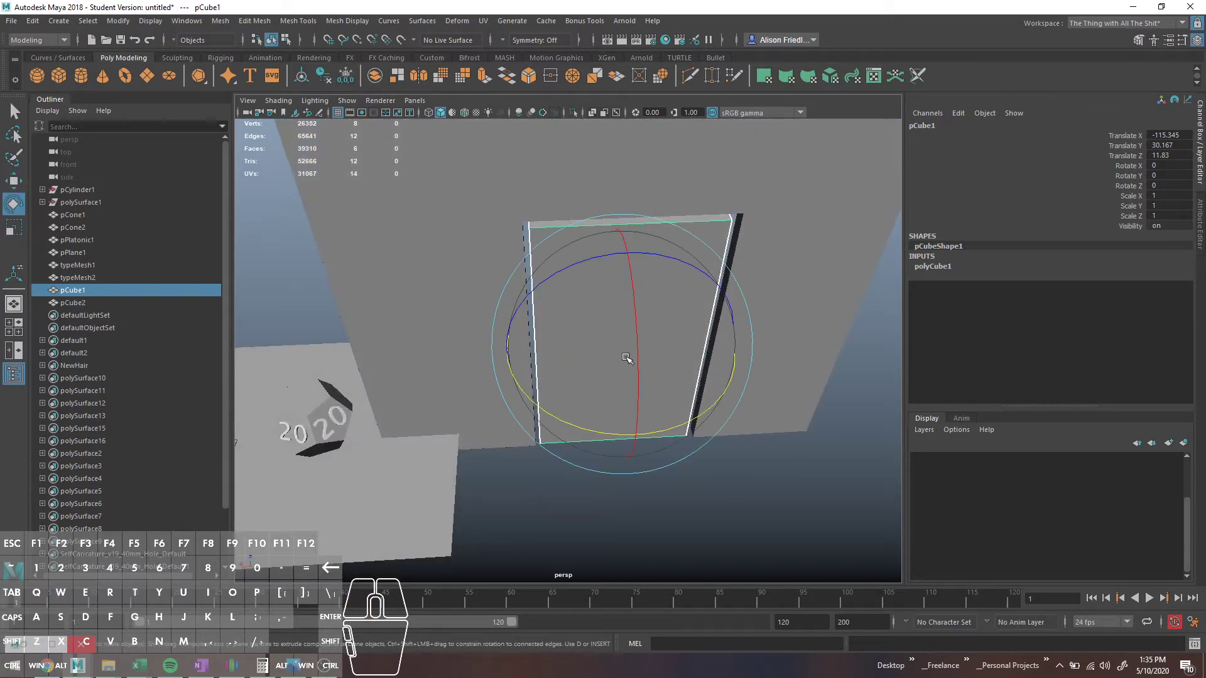
{"action": "left_click_drag", "start_coordinate": [585, 431], "coordinate": [506, 396]}
Set the Move tool's axis orientation to World
{"action": "key", "text": "w"}
{"action": "double_click", "coordinate": [14, 181]}
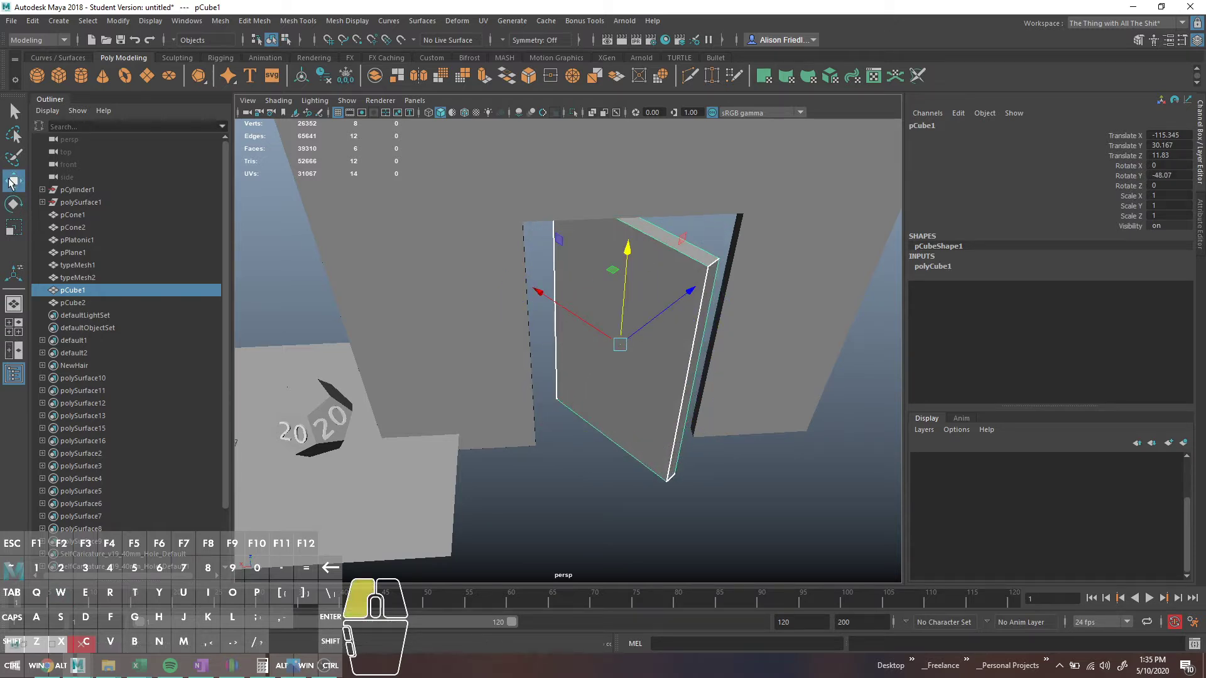
{"action": "left_click", "coordinate": [239, 165]}
{"action": "left_click", "coordinate": [207, 177]}
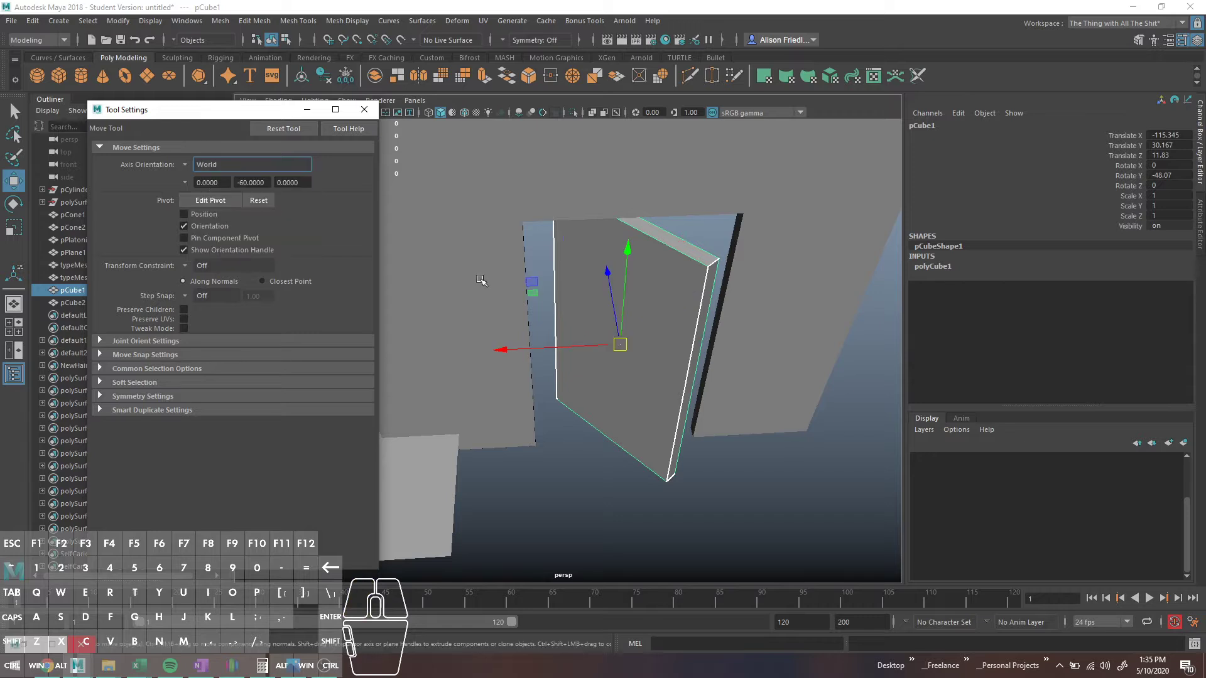
Move the rotated door against the side of the opening, and set its Translate X, Y, Z and Rotate X, Y to 0
{"action": "left_click_drag", "start_coordinate": [591, 343], "coordinate": [573, 342]}
{"action": "left_click_drag", "start_coordinate": [593, 291], "coordinate": [587, 330]}
{"action": "left_click_drag", "start_coordinate": [1180, 170], "coordinate": [1169, 135]}
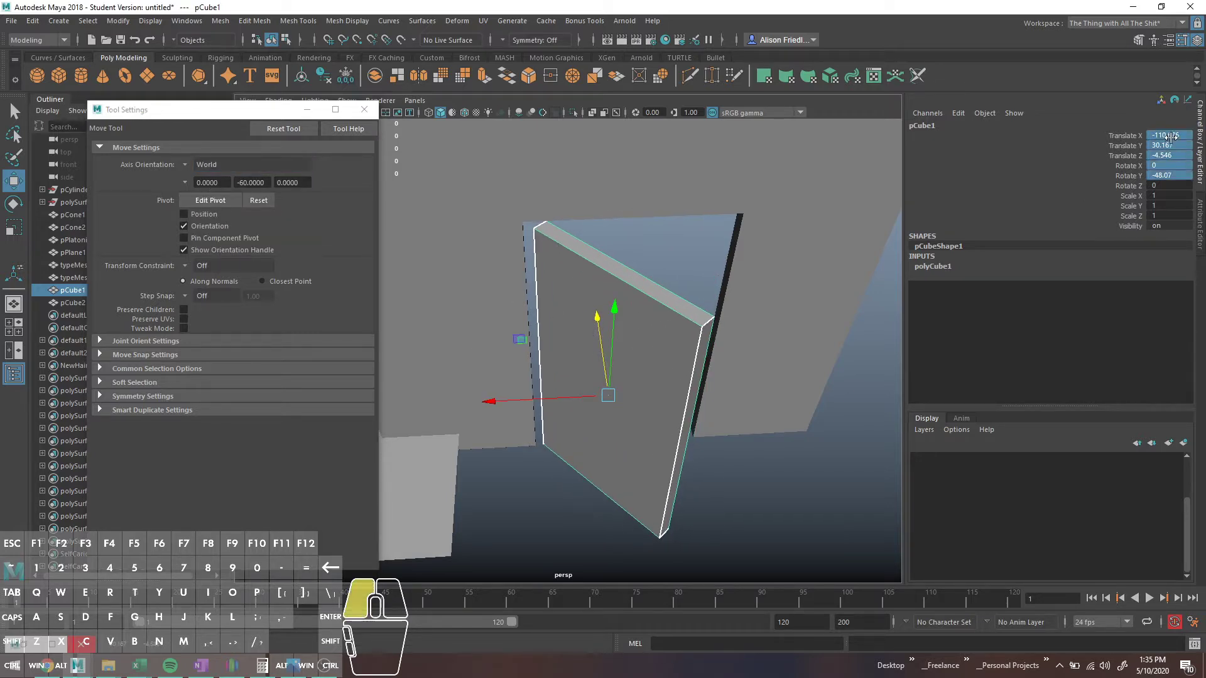
{"action": "type", "text": "0"}
{"action": "key", "text": "Return"}
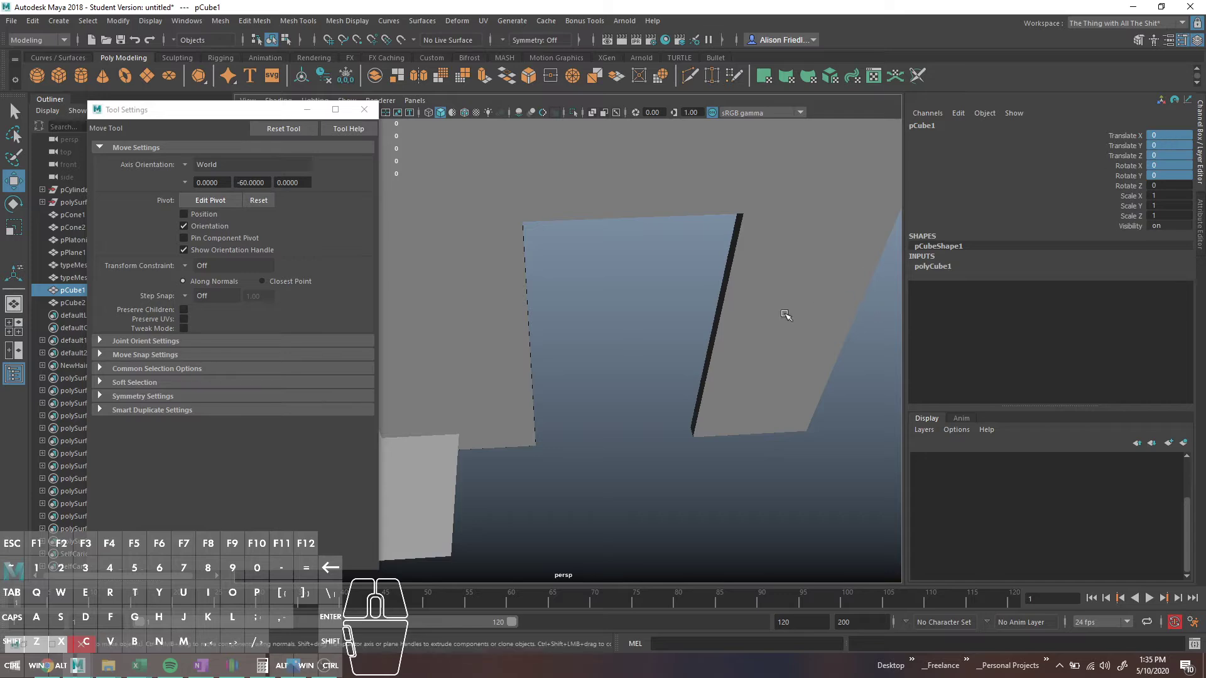
Undo the door's zeroed transforms, moves and rotation, and close the tool settings
{"action": "left_click", "coordinate": [631, 358]}
{"action": "key", "text": "super"}
{"action": "key", "text": "super"}
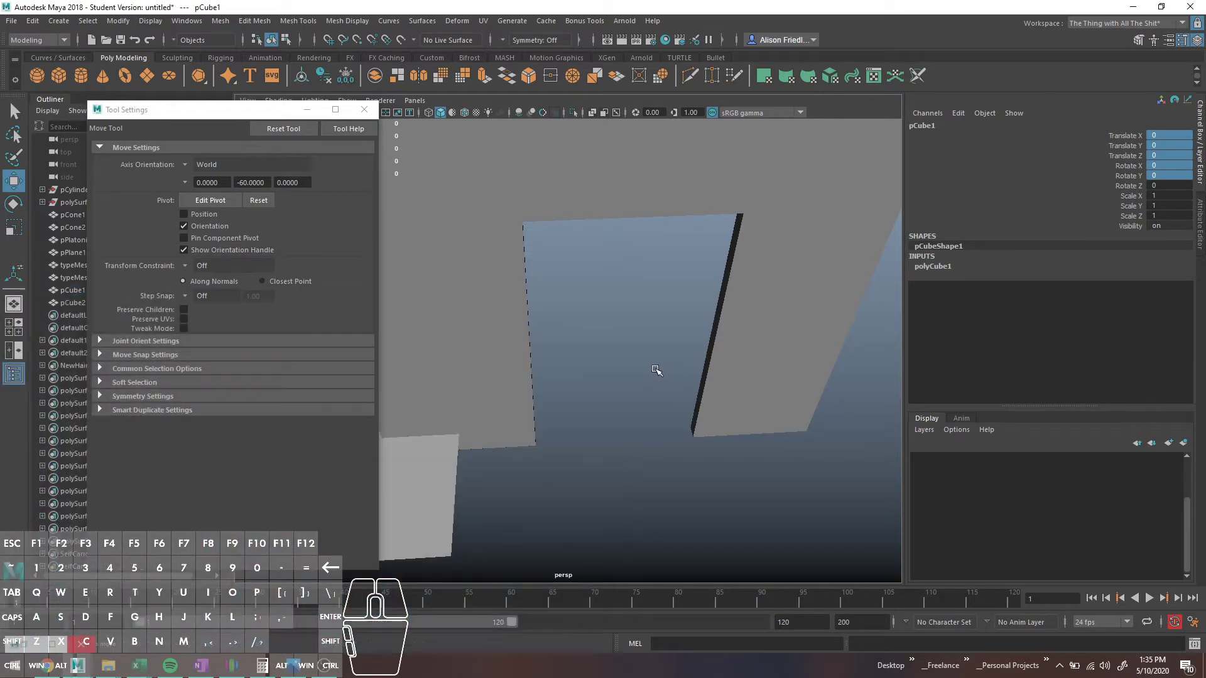
{"action": "key", "text": "ctrl+z"}
{"action": "key", "text": "ctrl+z"}
{"action": "key", "text": "ctrl+z"}
{"action": "key", "text": "ctrl+z"}
{"action": "key", "text": "q"}
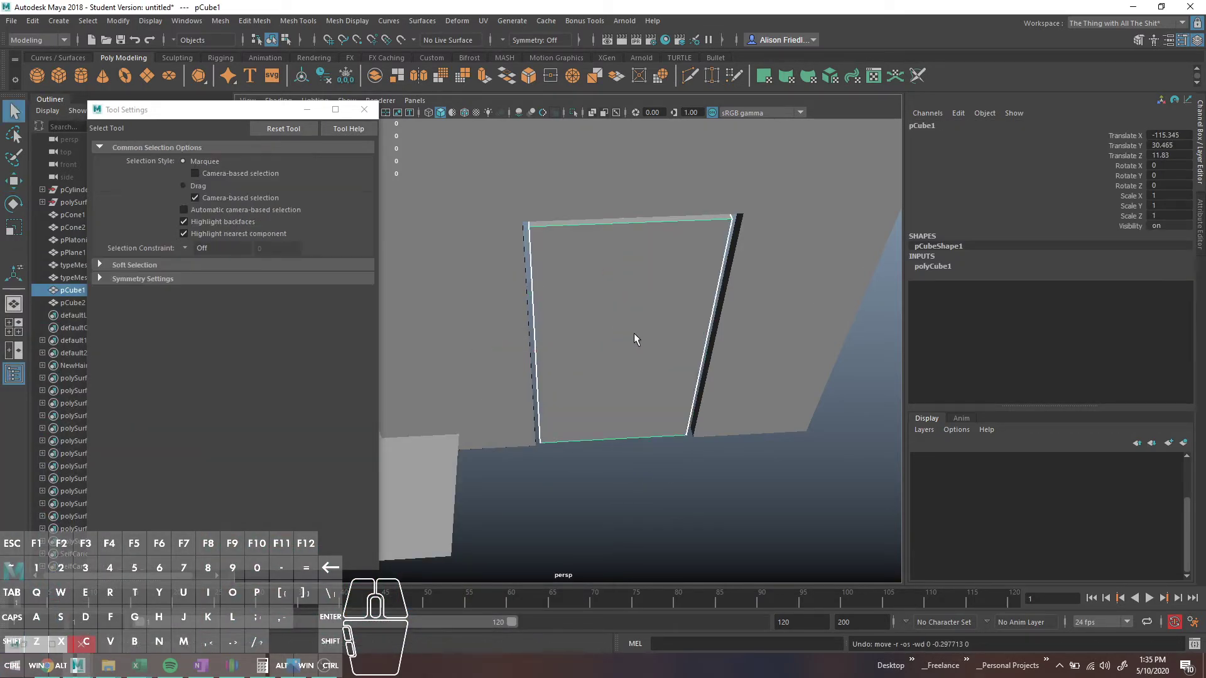
{"action": "mouse_move", "coordinate": [613, 310]}
{"action": "right_mouse_down"}
{"action": "mouse_move", "coordinate": [647, 292]}
{"action": "mouse_move", "coordinate": [635, 313]}
{"action": "right_mouse_up"}
{"action": "left_click", "coordinate": [365, 111]}
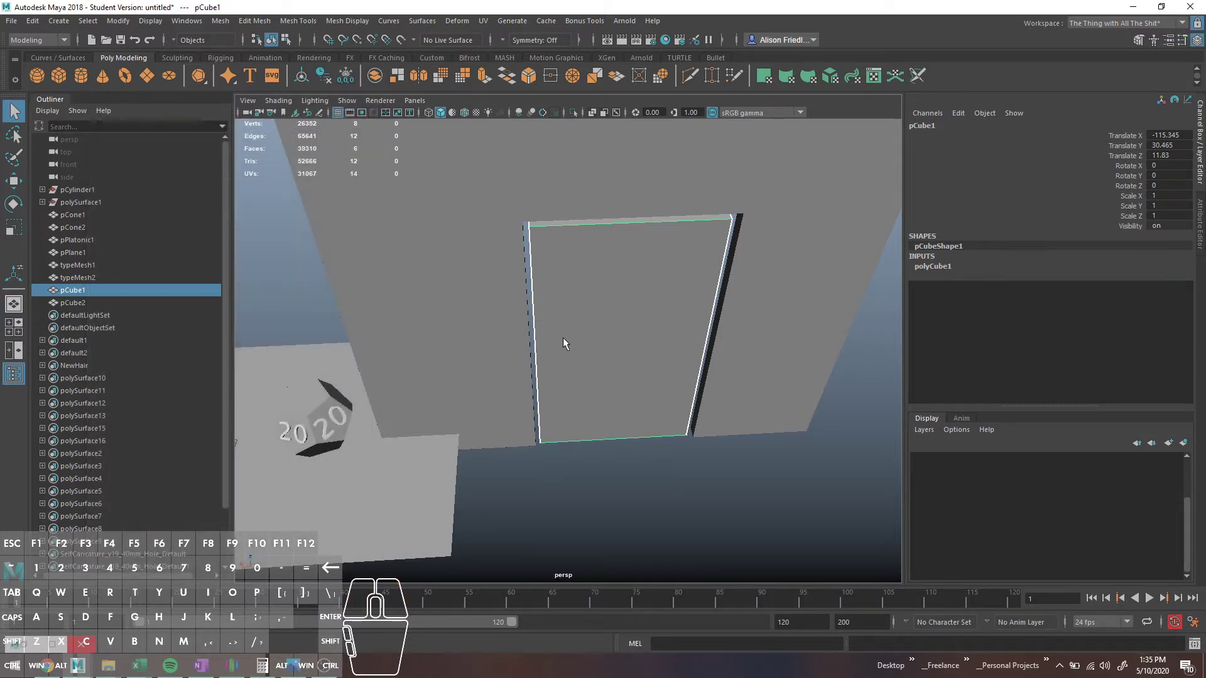
Move the door's pivot point away from the door, out past its lower corner into empty space
{"action": "scroll", "coordinate": [594, 372], "scroll_direction": "up", "scroll_amount": 3}
{"action": "key", "text": "w"}
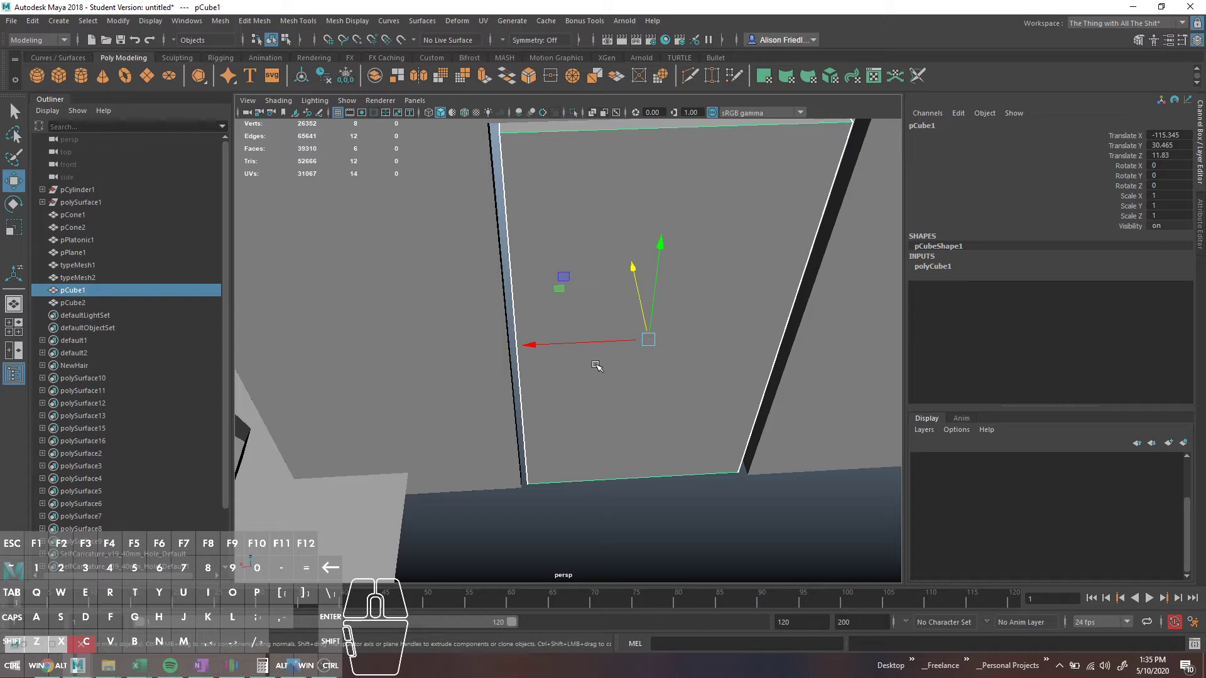
{"action": "key", "text": "d"}
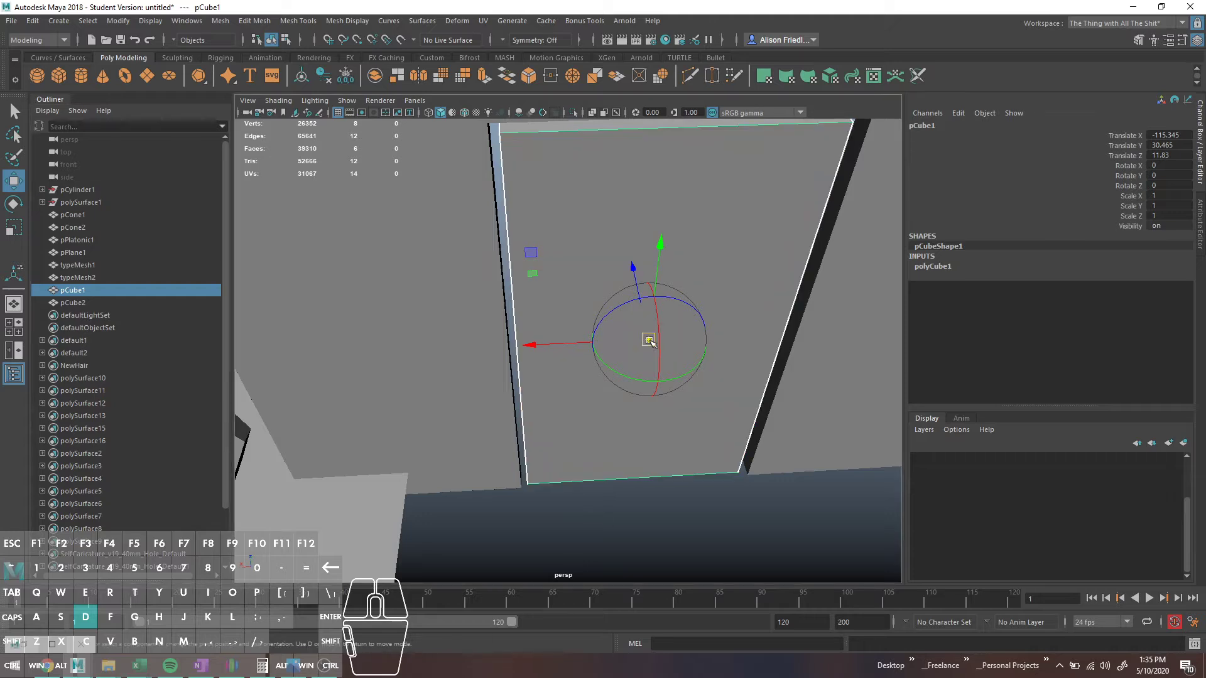
{"action": "left_click_drag", "start_coordinate": [648, 339], "coordinate": [842, 533]}
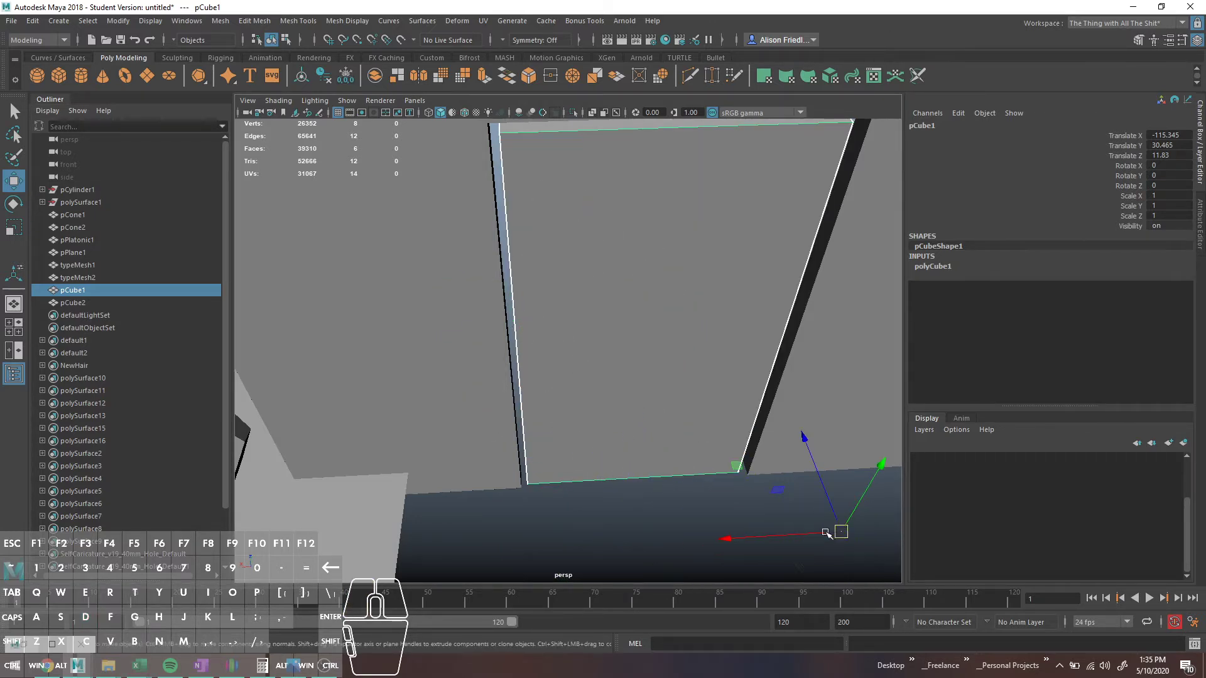
{"action": "scroll", "coordinate": [835, 533], "scroll_direction": "down", "scroll_amount": 5}
{"action": "key", "text": "d"}
{"action": "left_click_drag", "start_coordinate": [708, 449], "coordinate": [818, 517]}
{"action": "middle_click_drag", "start_coordinate": [820, 517], "coordinate": [746, 431], "text": "alt"}
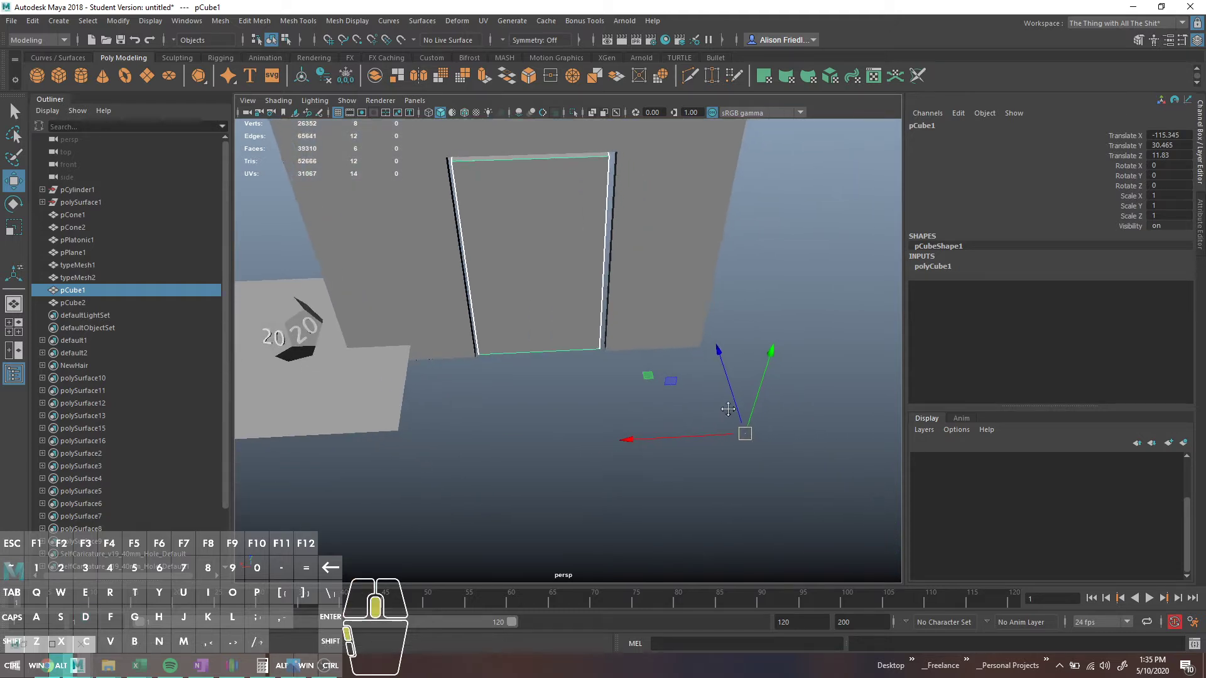
Try rotating the door around its offset pivot, and undo the rotation
{"action": "scroll", "coordinate": [747, 433], "scroll_direction": "down", "scroll_amount": 3}
{"action": "key", "text": "e"}
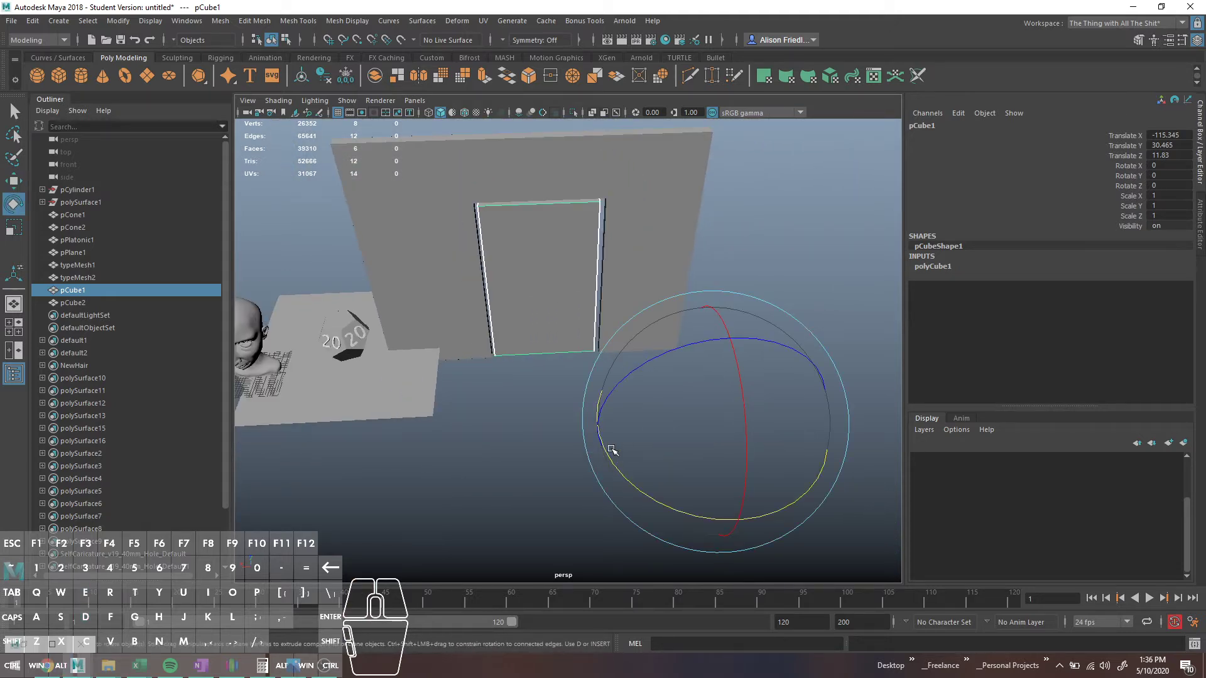
{"action": "left_click_drag", "start_coordinate": [612, 449], "coordinate": [695, 318]}
{"action": "key", "text": "ctrl+z"}
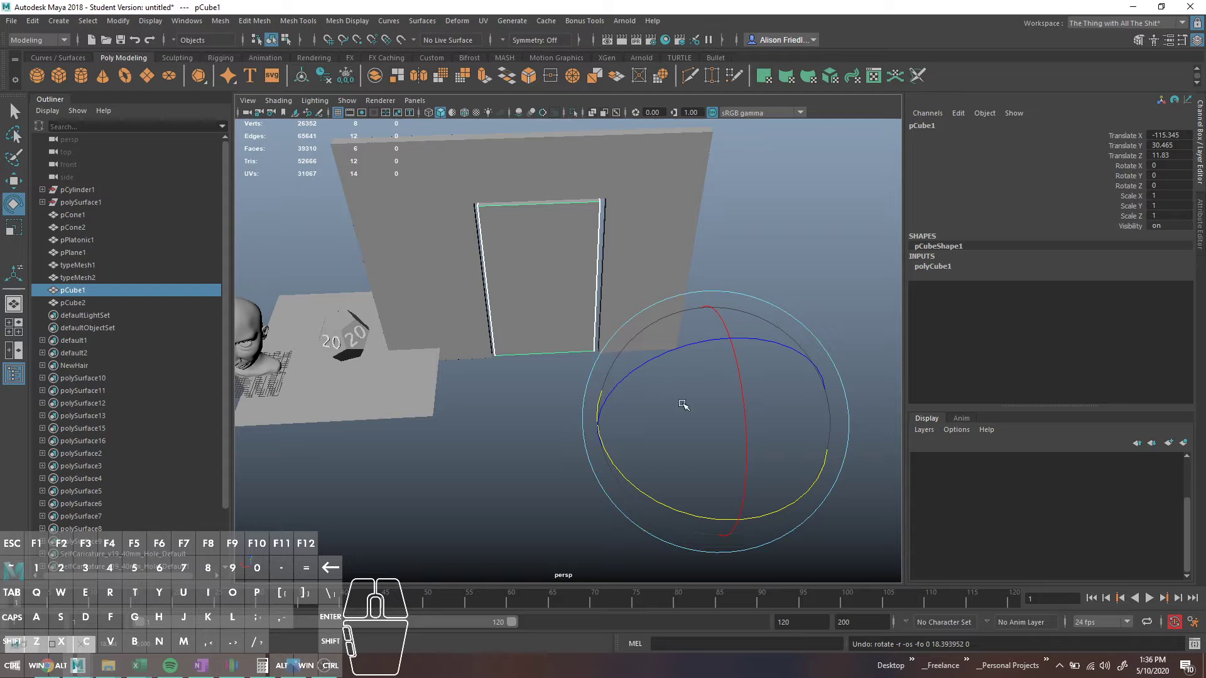
Snap the door's pivot point to the vertex at its lower hinge-side corner
{"action": "key", "text": "d"}
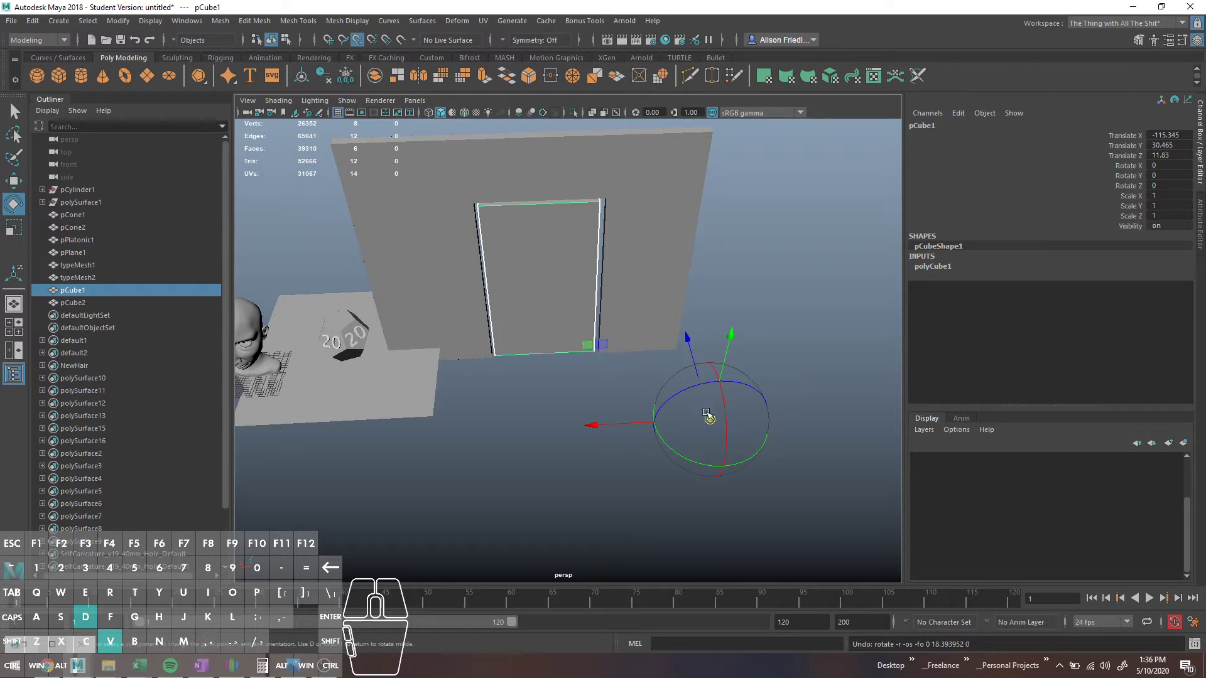
{"action": "left_click_drag", "start_coordinate": [709, 416], "coordinate": [525, 369]}
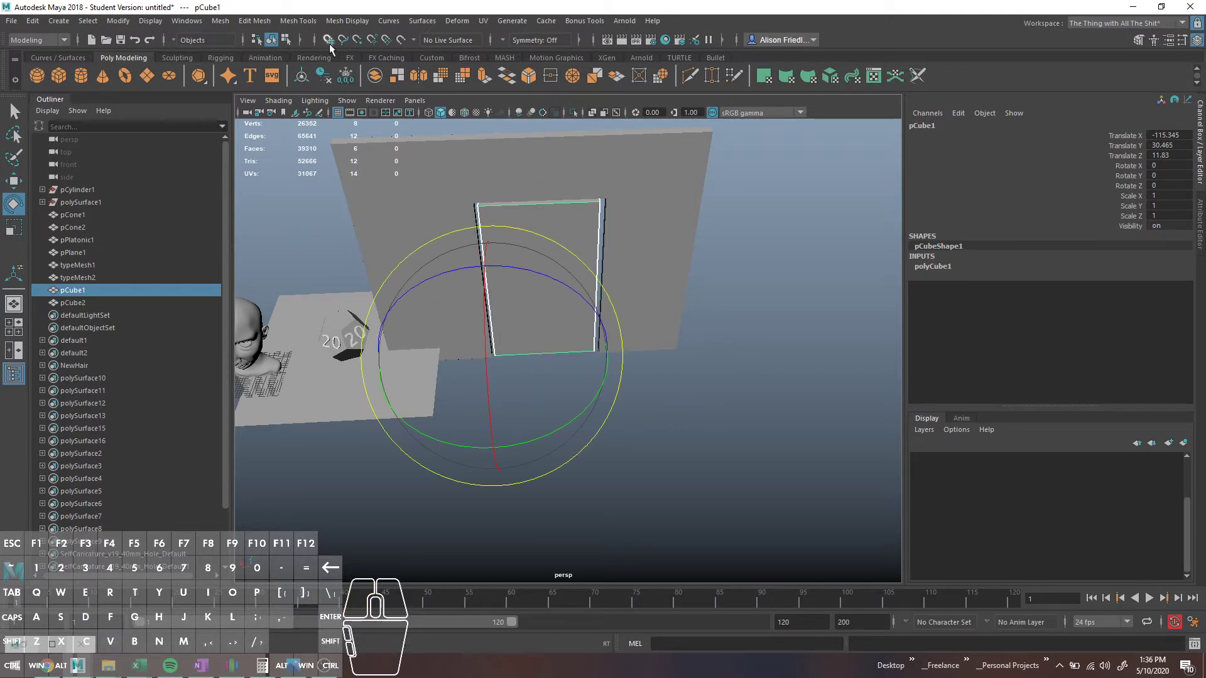
Try swinging the door open around its corner pivot twice, undoing each rotation
{"action": "scroll", "coordinate": [526, 403], "scroll_direction": "up", "scroll_amount": 5}
{"action": "middle_click_drag", "start_coordinate": [528, 407], "coordinate": [636, 452], "text": "alt"}
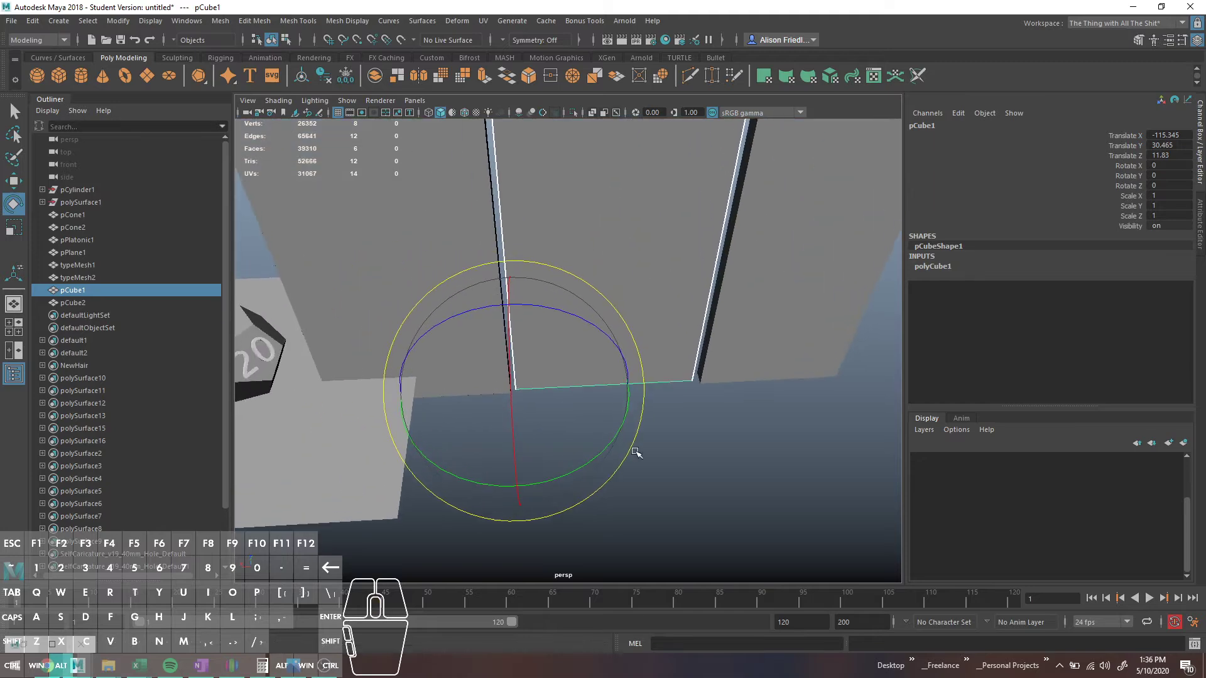
{"action": "left_click_drag", "start_coordinate": [616, 449], "coordinate": [544, 447]}
{"action": "key", "text": "ctrl+z"}
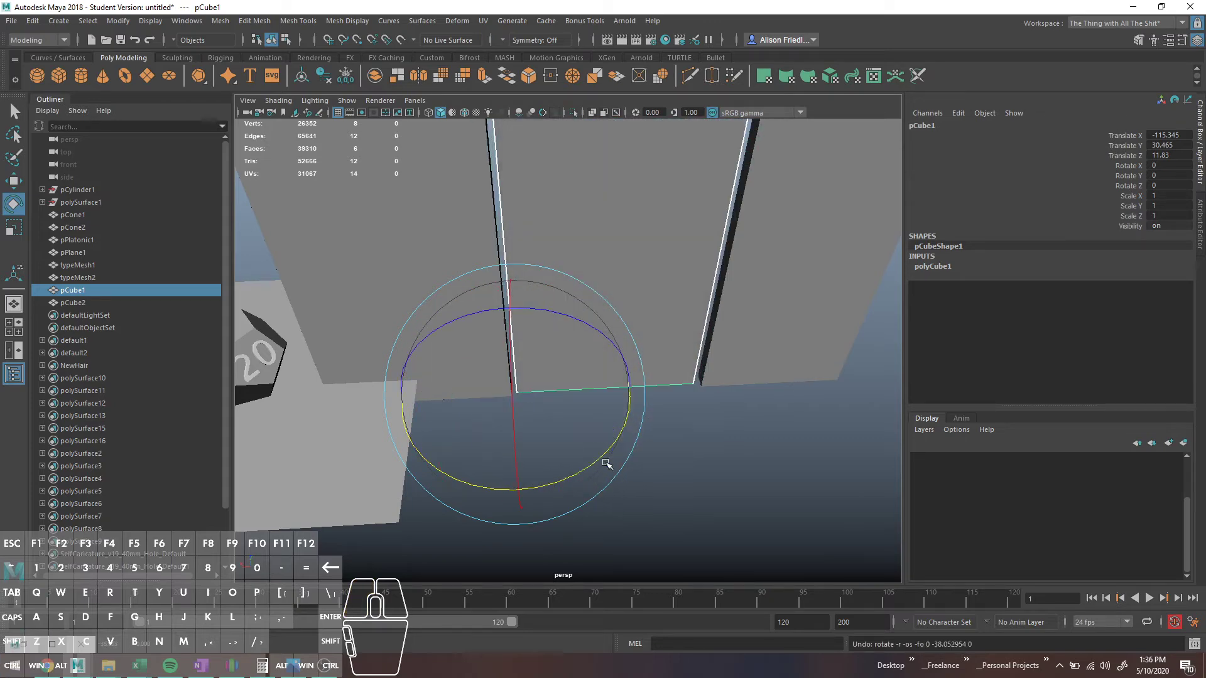
{"action": "scroll", "coordinate": [628, 497], "scroll_direction": "down", "scroll_amount": 5}
{"action": "left_click_drag", "start_coordinate": [627, 503], "coordinate": [588, 381]}
{"action": "key", "text": "ctrl+z"}
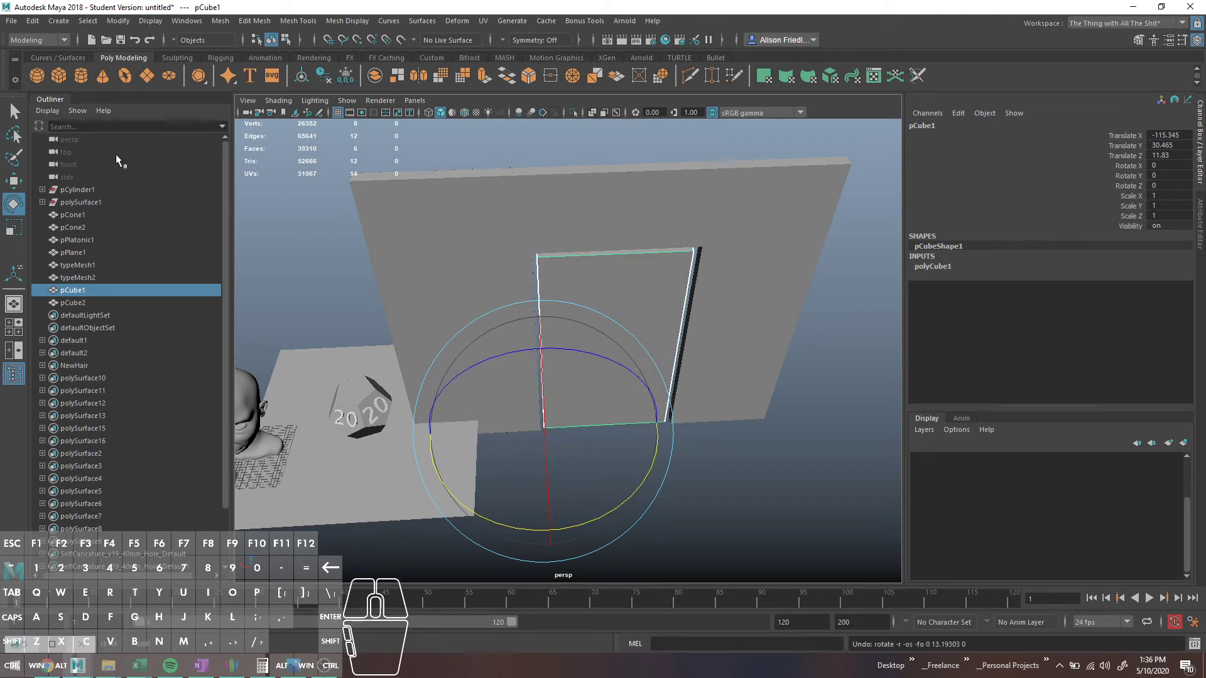
Create a torus on the ground in front of the wall, with radius about 13 and section radius about 3.3
{"action": "left_click", "coordinate": [130, 80]}
{"action": "middle_click_drag", "start_coordinate": [530, 431], "coordinate": [606, 326], "text": "alt"}
{"action": "scroll", "coordinate": [597, 409], "scroll_direction": "down", "scroll_amount": 5}
{"action": "left_click_drag", "start_coordinate": [607, 458], "coordinate": [653, 481]}
Move the torus's pivot point away from the torus, toward the wall
{"action": "key", "text": "w"}
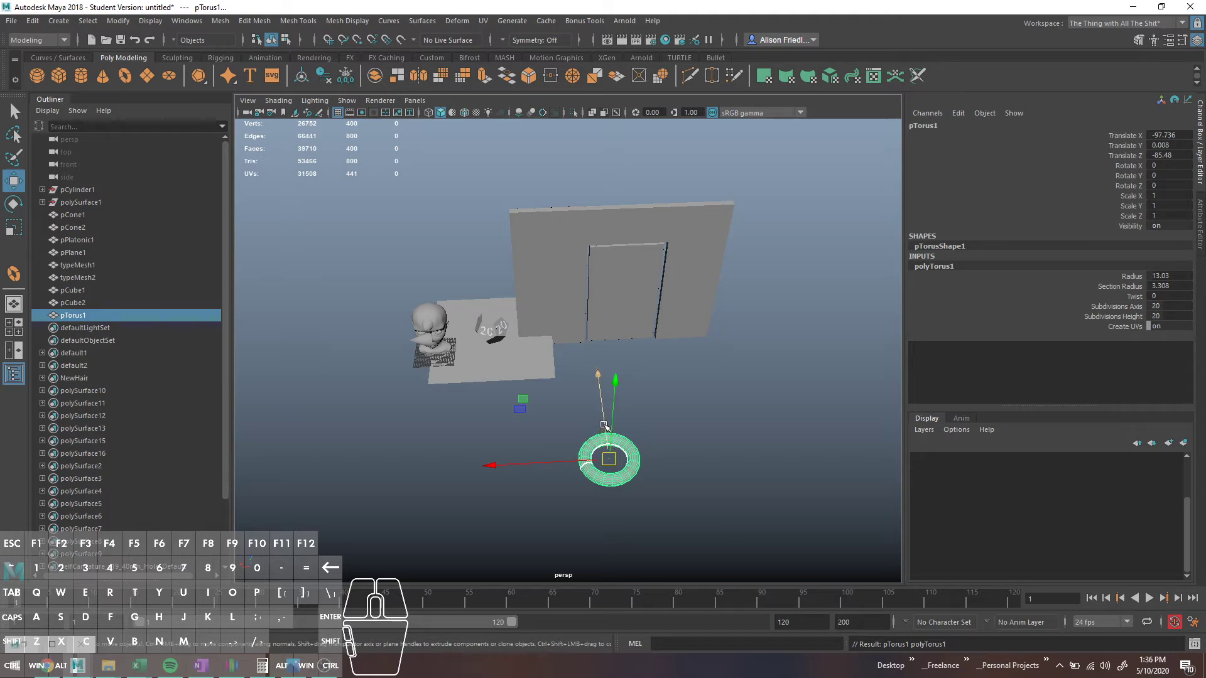
{"action": "key", "text": "d"}
{"action": "left_click_drag", "start_coordinate": [603, 400], "coordinate": [589, 330]}
{"action": "key", "text": "q"}
{"action": "left_click", "coordinate": [611, 433]}
{"action": "key", "text": "w"}
{"action": "left_click", "coordinate": [614, 439]}
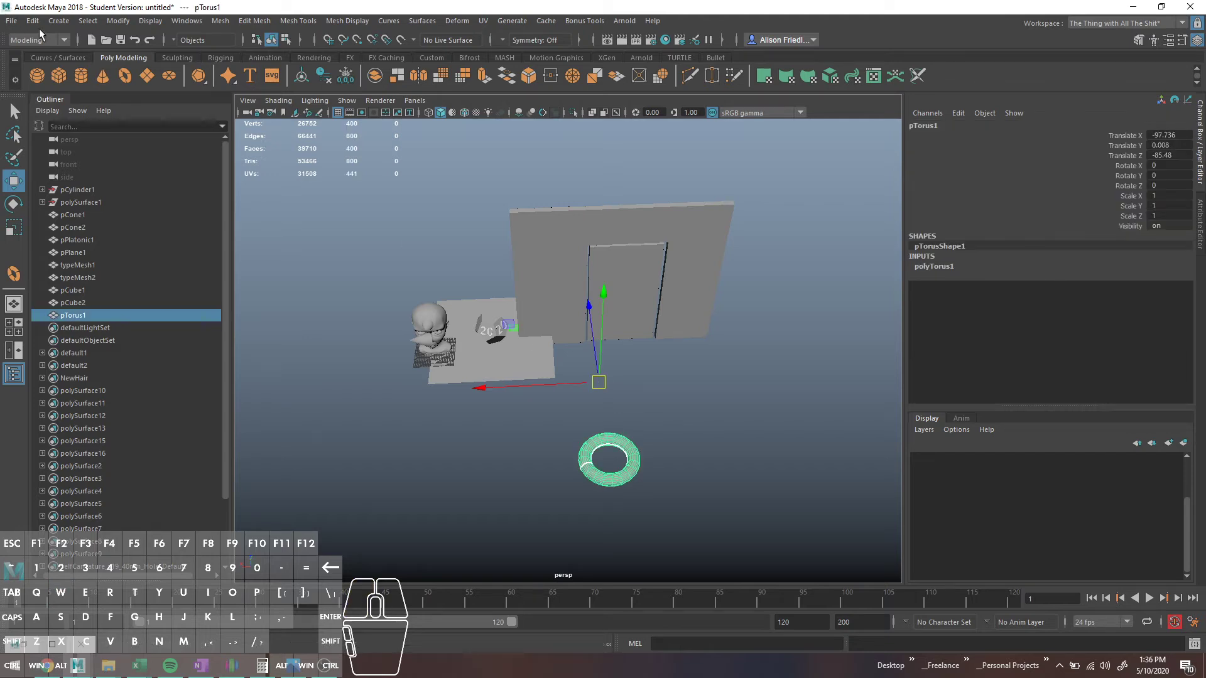
{"action": "left_click", "coordinate": [59, 21]}
{"action": "mouse_move", "coordinate": [33, 21]}
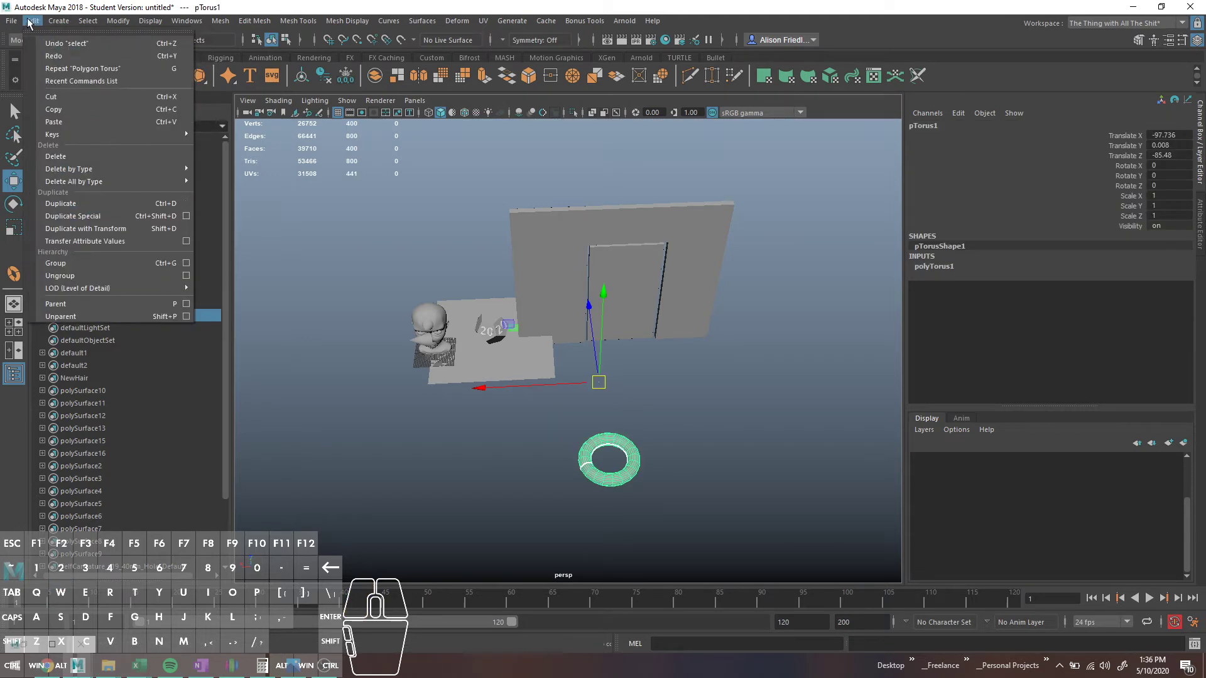
{"action": "mouse_move", "coordinate": [187, 182]}
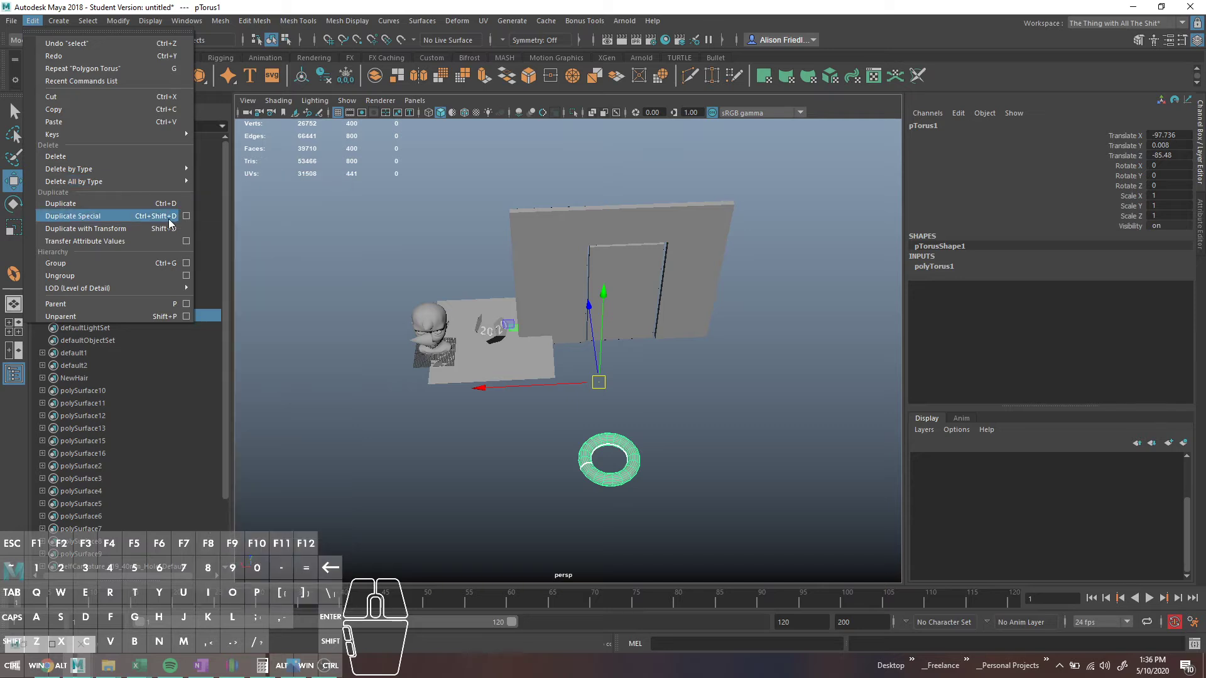
{"action": "left_click", "coordinate": [168, 216]}
{"action": "key", "text": "ctrl+z"}
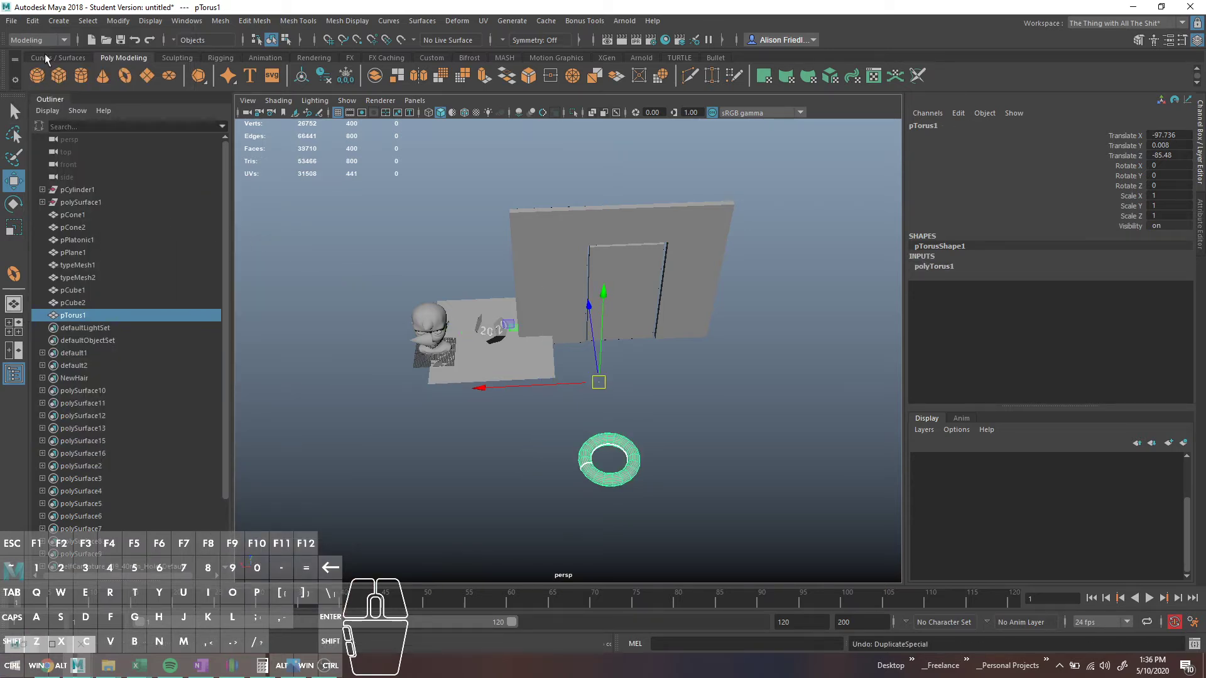
Duplicate the torus with Duplicate Special, using Translate X 0, Rotate Y 45 and 10 copies
{"action": "left_click", "coordinate": [33, 20]}
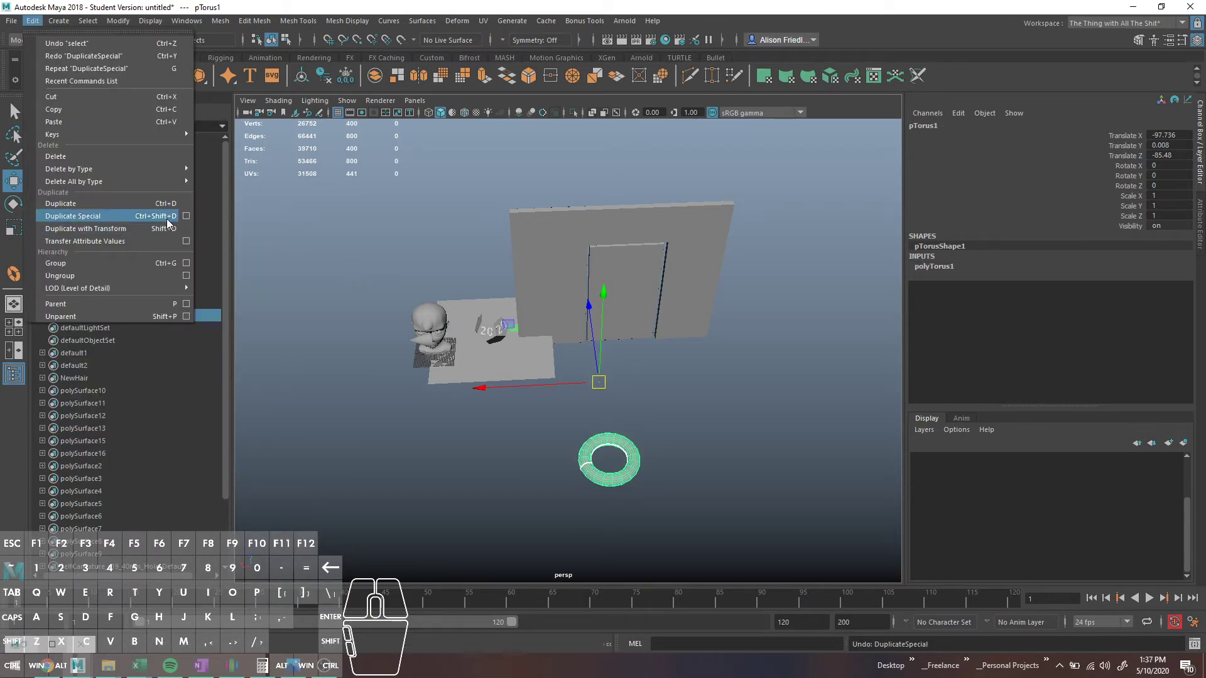
{"action": "left_click", "coordinate": [186, 216]}
{"action": "left_click", "coordinate": [287, 274]}
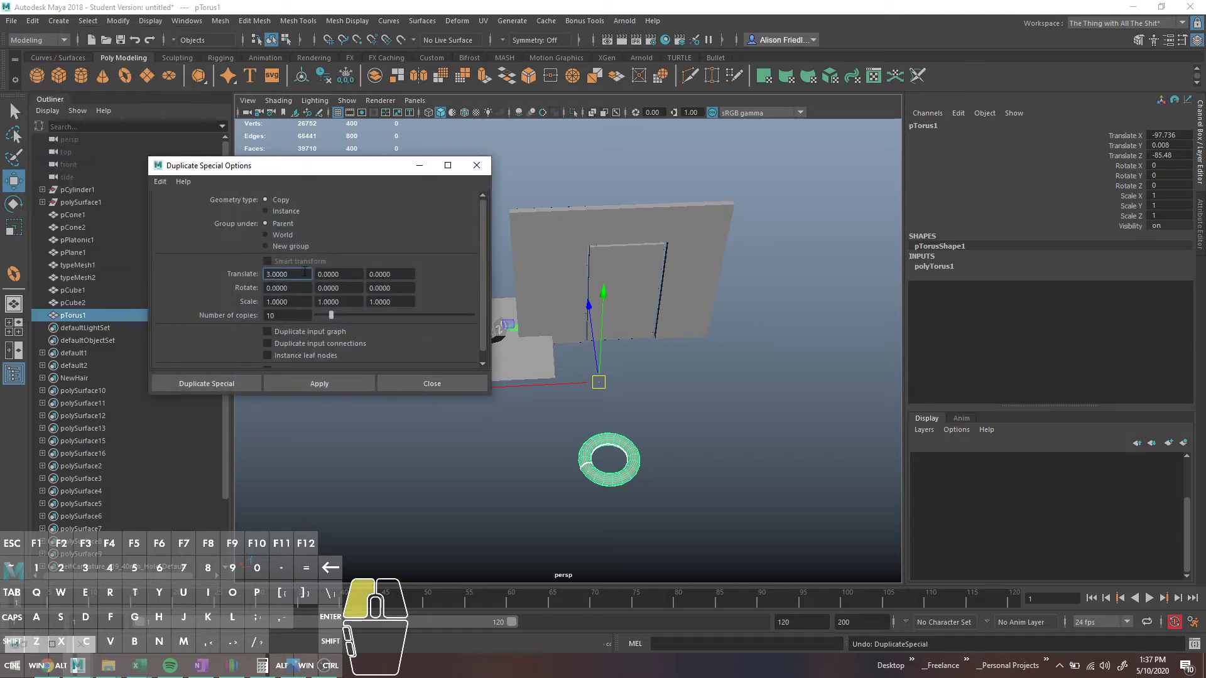
{"action": "type", "text": "0"}
{"action": "left_click", "coordinate": [316, 289]}
{"action": "type", "text": "45"}
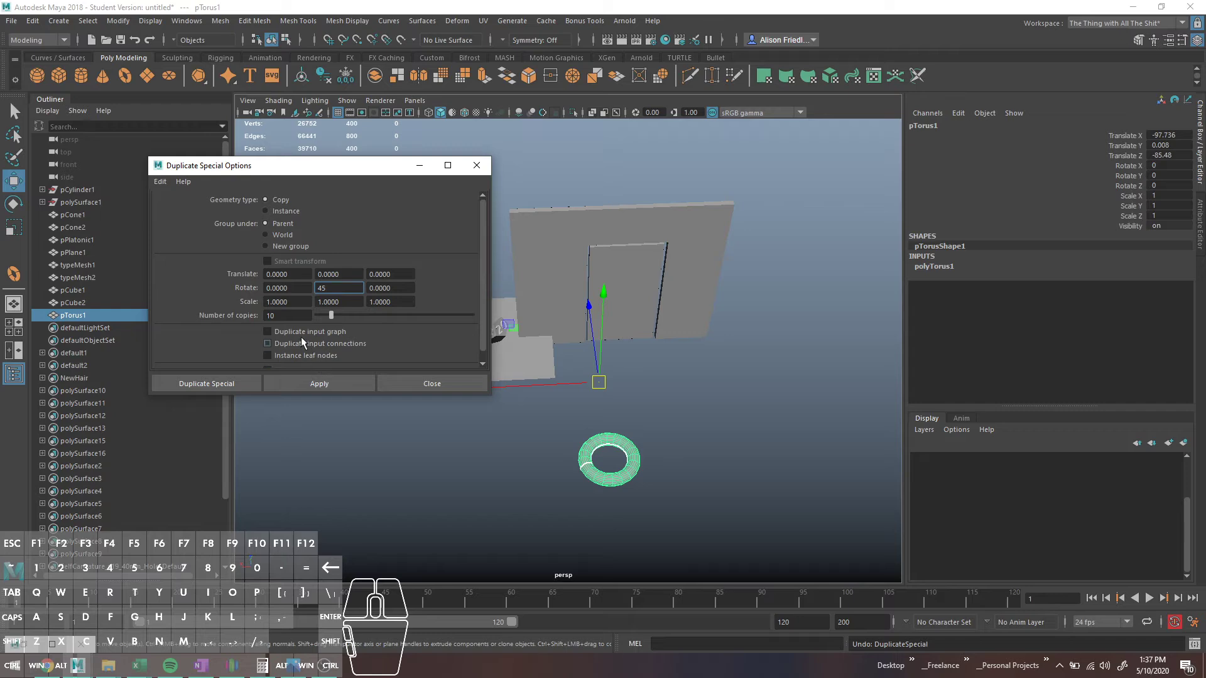
{"action": "left_click", "coordinate": [330, 386]}
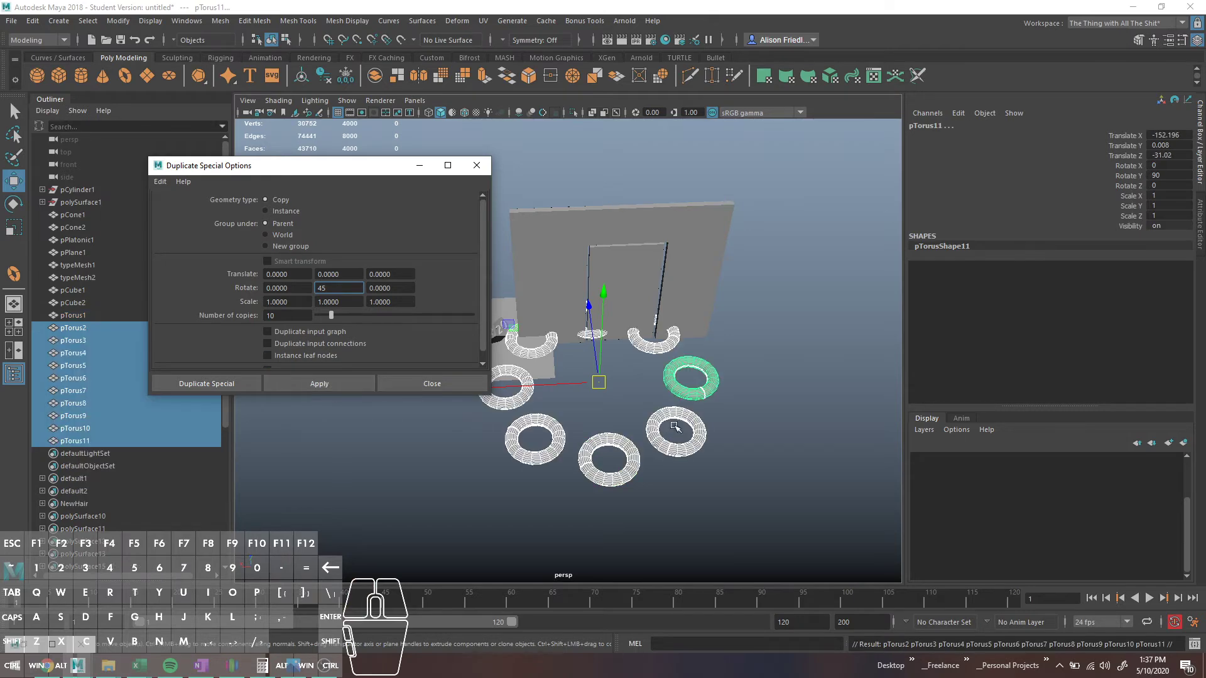
Try rotating one of the overlapping torus copies around the shared pivot, and delete that duplicate from the ring
{"action": "left_click_drag", "start_coordinate": [675, 427], "coordinate": [667, 356], "text": "alt"}
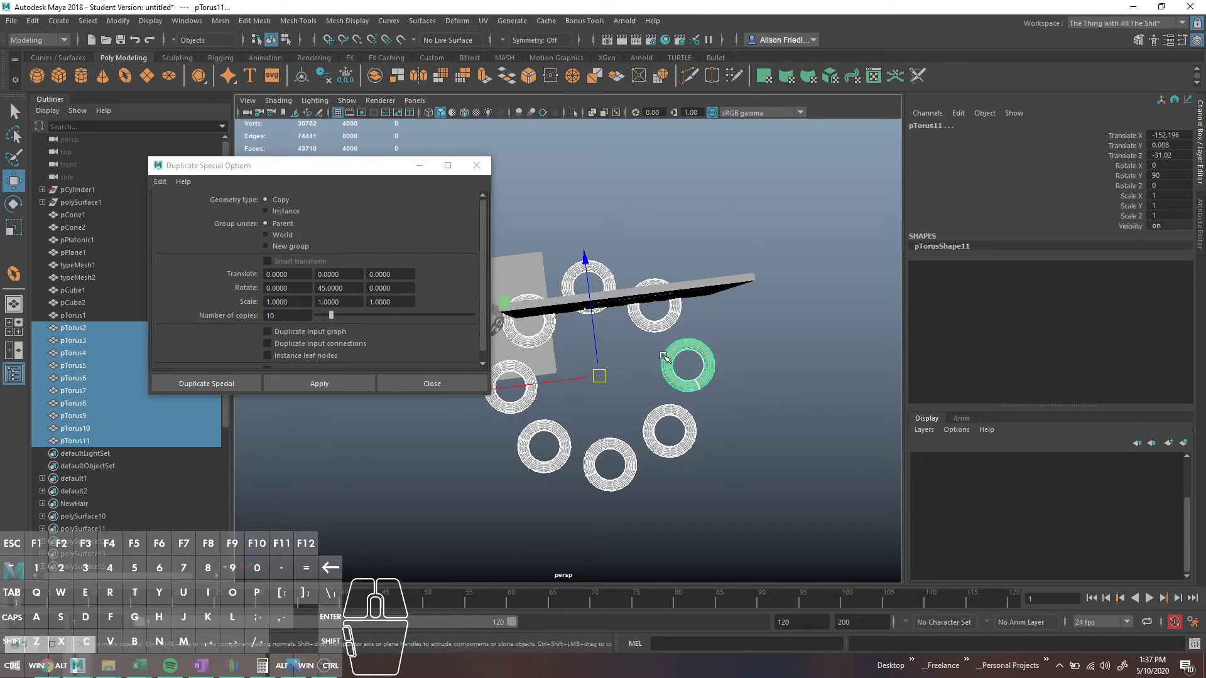
{"action": "left_click", "coordinate": [665, 357]}
{"action": "key", "text": "e"}
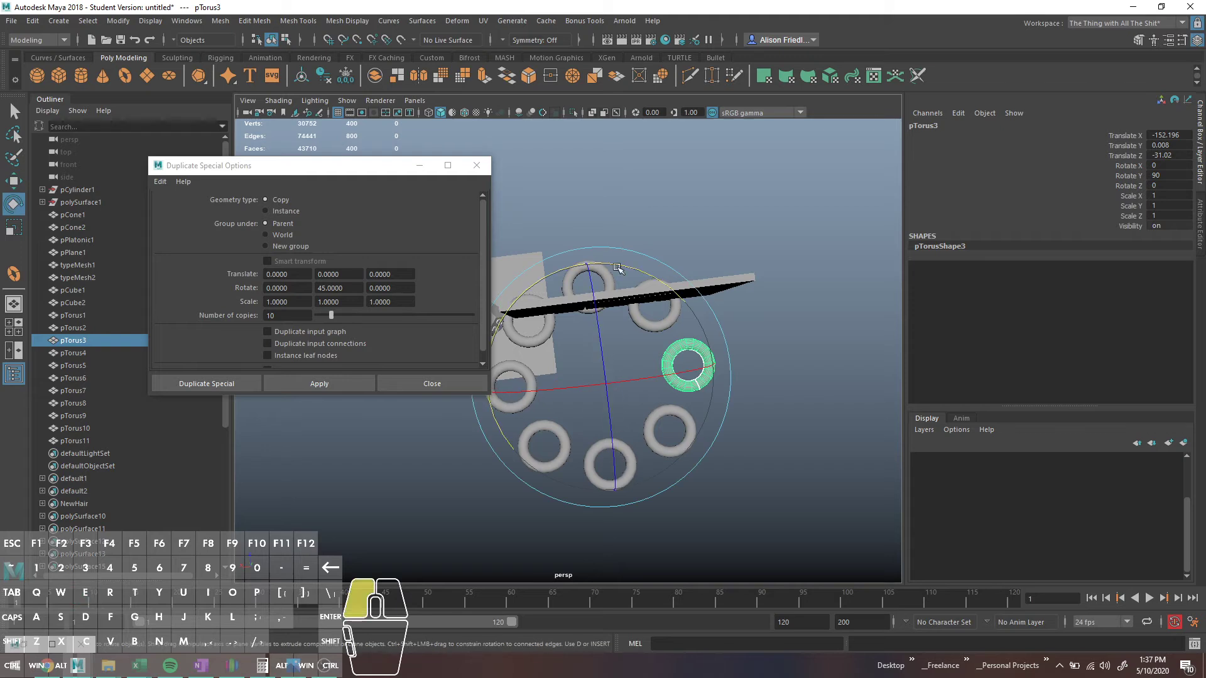
{"action": "left_click_drag", "start_coordinate": [617, 268], "coordinate": [721, 430]}
{"action": "key", "text": "Delete"}
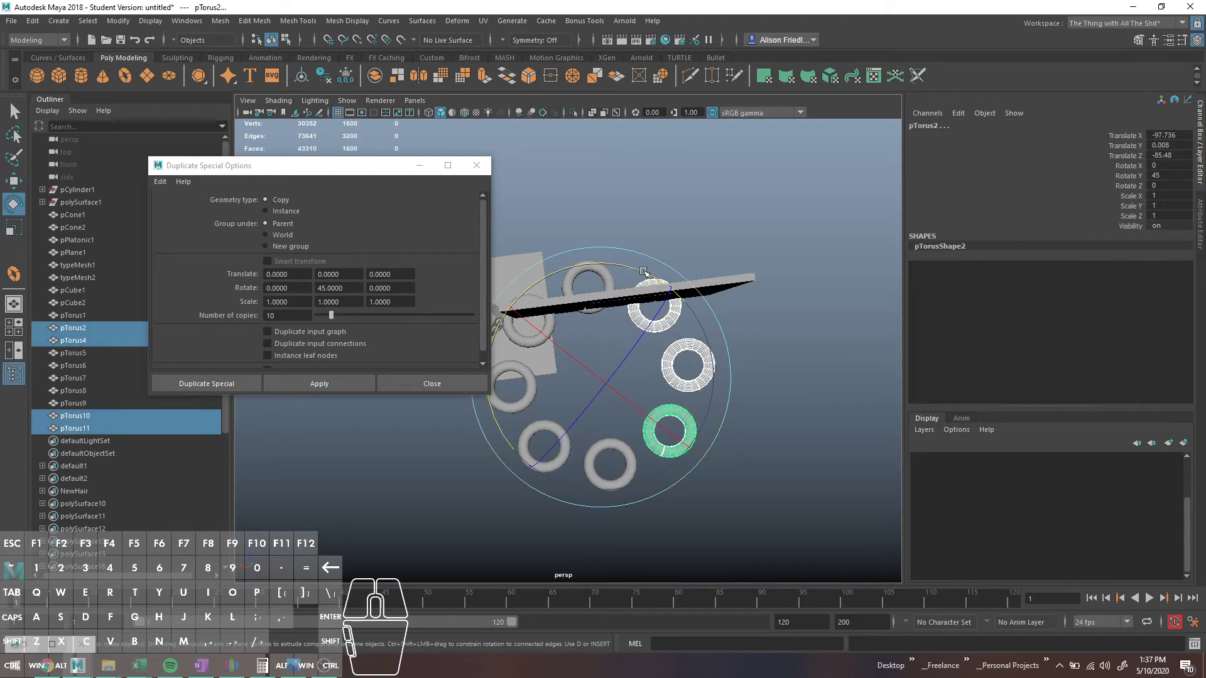
Try rotating the selected group of torus copies around their shared pivot, and undo the rotation
{"action": "left_click_drag", "start_coordinate": [644, 272], "coordinate": [742, 284]}
{"action": "key", "text": "ctrl+z"}
{"action": "key", "text": "q"}
Close the Duplicate Special options, try swinging the door open around its corner pivot, and undo the rotation
{"action": "left_click", "coordinate": [636, 281]}
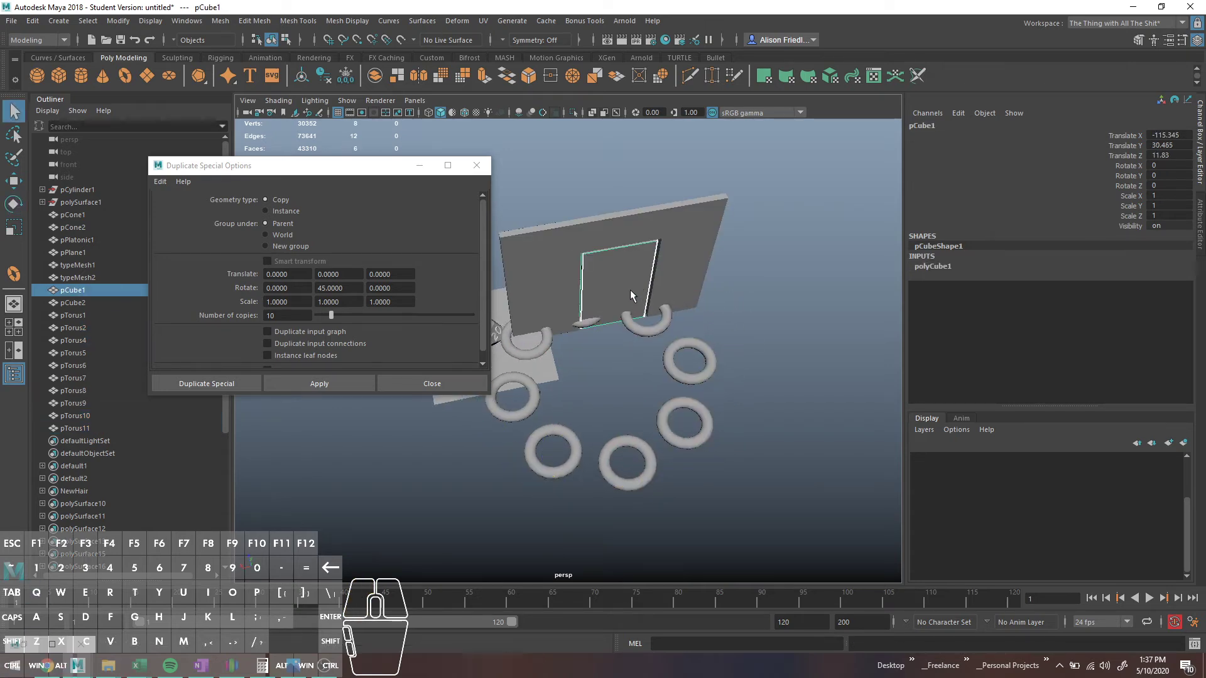
{"action": "scroll", "coordinate": [630, 289], "scroll_direction": "up", "scroll_amount": 3}
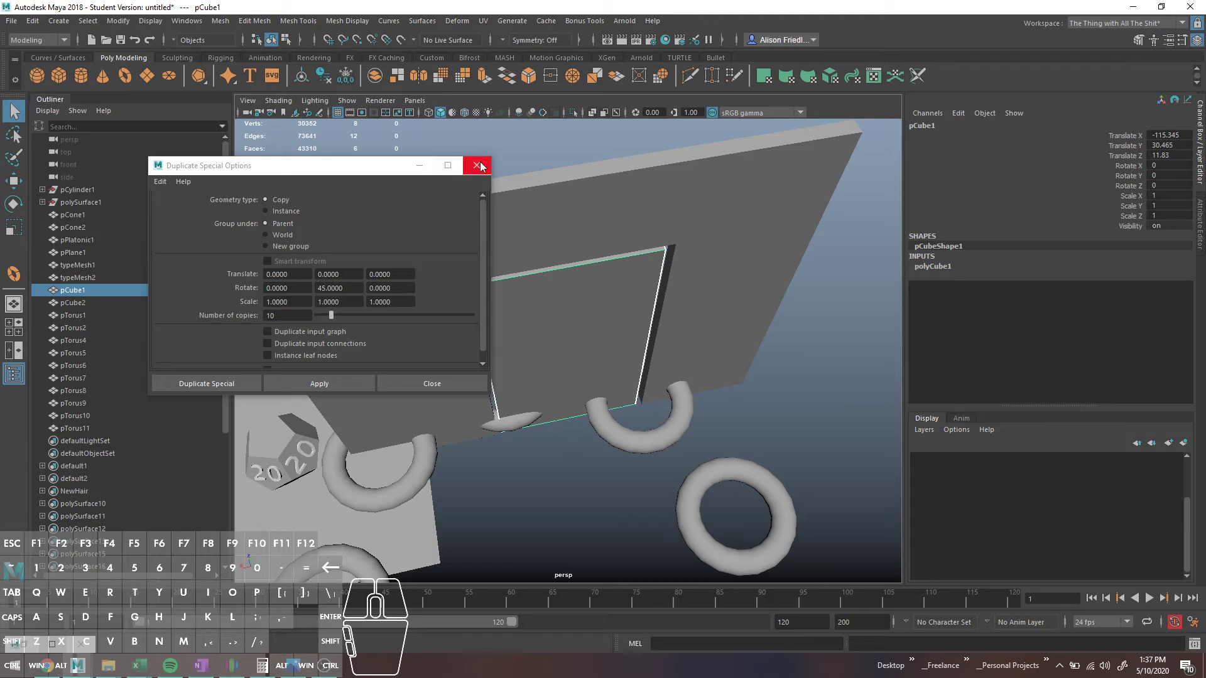
{"action": "left_click", "coordinate": [477, 166]}
{"action": "left_click_drag", "start_coordinate": [590, 377], "coordinate": [550, 416], "text": "alt"}
{"action": "key", "text": "e"}
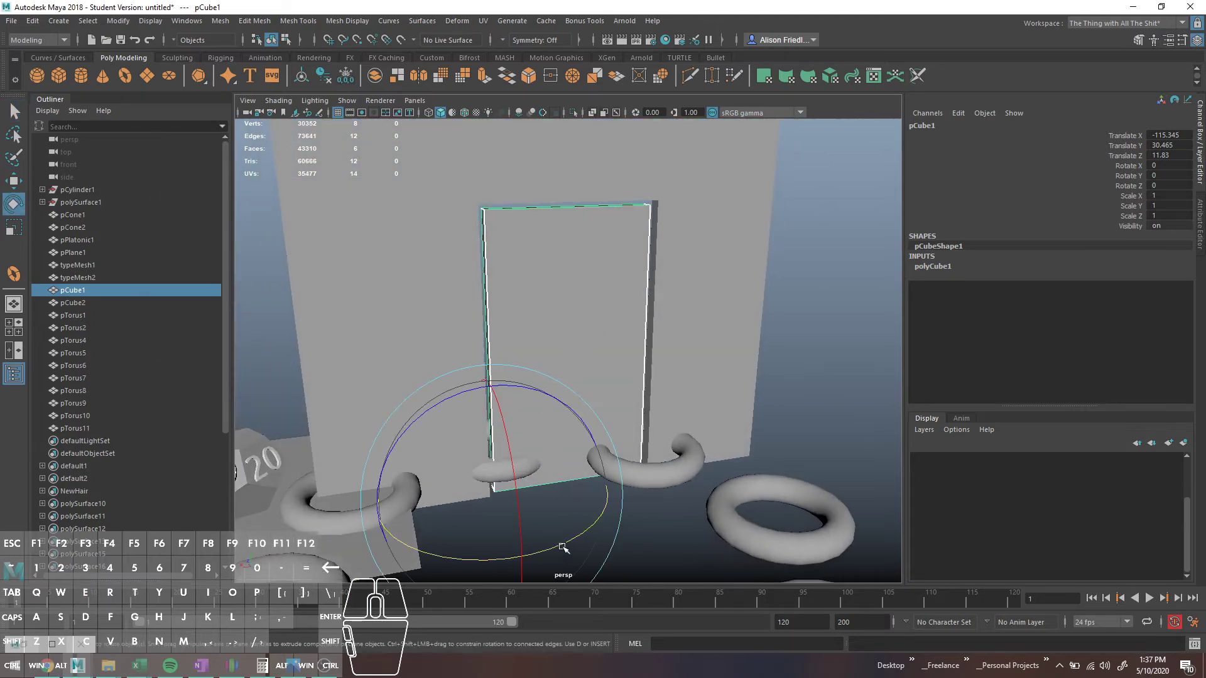
{"action": "left_click_drag", "start_coordinate": [564, 548], "coordinate": [556, 452]}
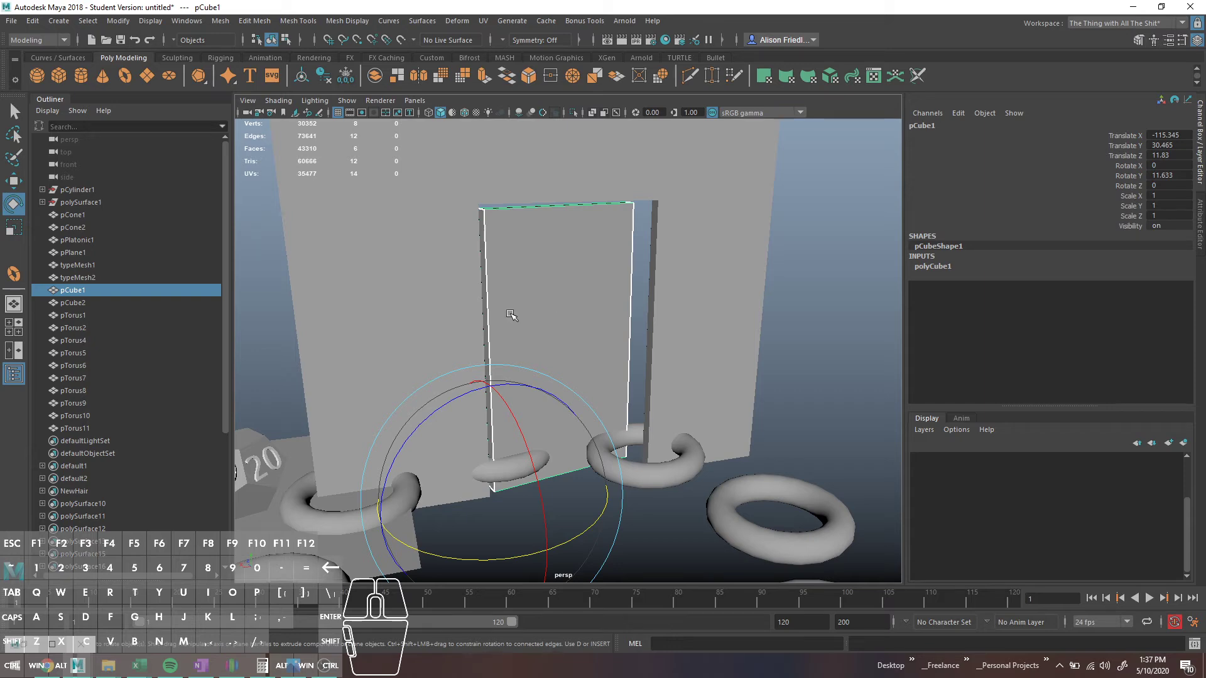
{"action": "key", "text": "ctrl+z"}
Select all the tori in the ring in front of the wall and delete them
{"action": "scroll", "coordinate": [503, 308], "scroll_direction": "up", "scroll_amount": 5}
{"action": "middle_click_drag", "start_coordinate": [504, 309], "coordinate": [617, 204], "text": "alt"}
{"action": "key", "text": "q"}
{"action": "scroll", "coordinate": [739, 438], "scroll_direction": "down", "scroll_amount": 5}
{"action": "left_click", "coordinate": [554, 427]}
{"action": "left_click", "coordinate": [458, 450], "text": "shift"}
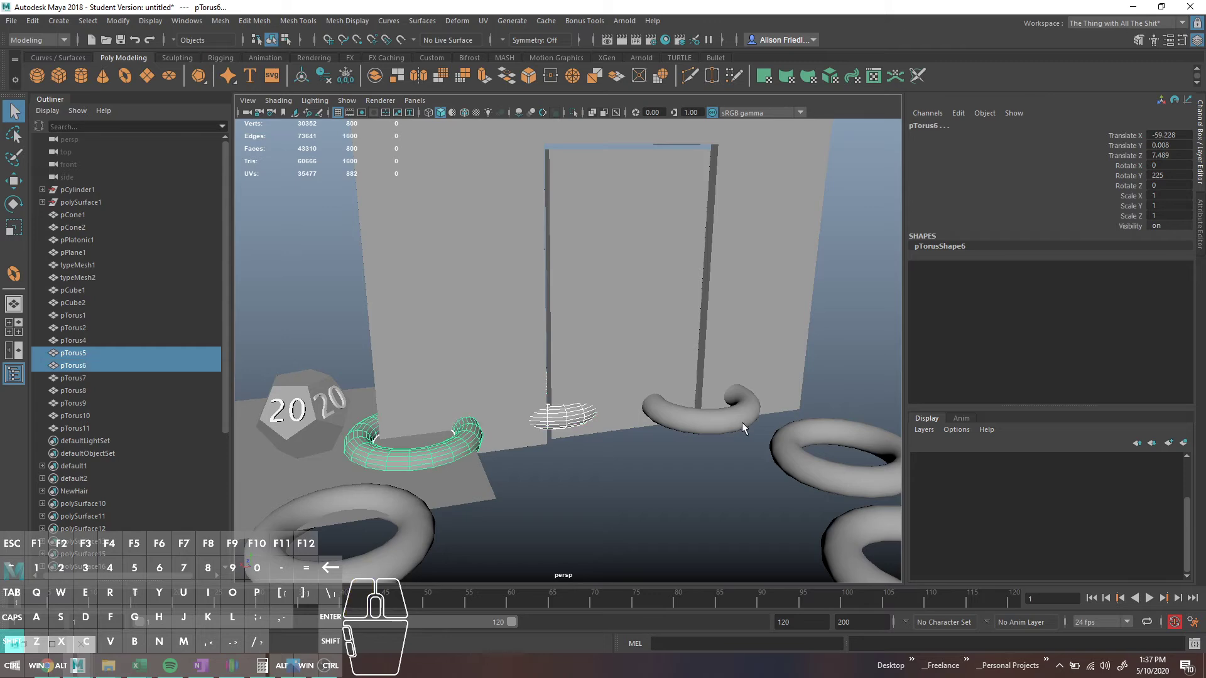
{"action": "left_click", "coordinate": [735, 418], "text": "shift"}
{"action": "left_click", "coordinate": [857, 470], "text": "shift"}
{"action": "left_click", "coordinate": [882, 568], "text": "shift"}
{"action": "left_click", "coordinate": [415, 556], "text": "shift"}
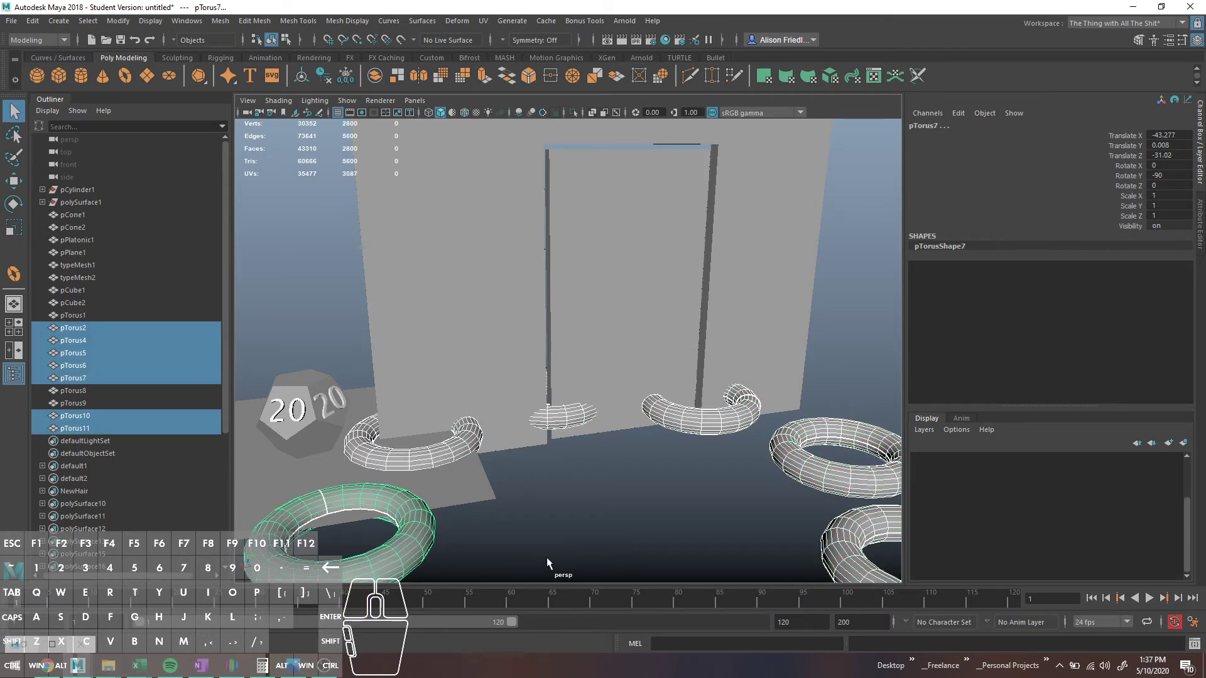
{"action": "left_click_drag", "start_coordinate": [546, 557], "coordinate": [630, 402], "text": "alt"}
{"action": "left_click", "coordinate": [627, 410], "text": "shift"}
{"action": "key", "text": "Delete"}
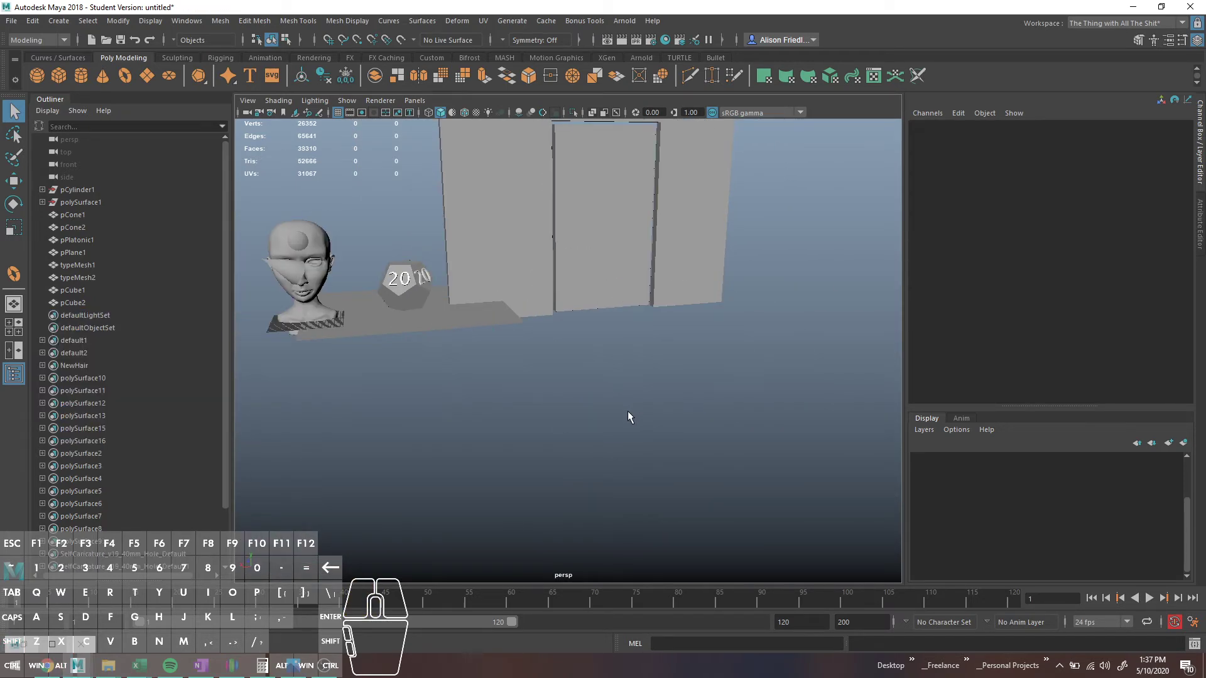
Create a thin vertical cylinder in the top view, at the gap between the door's hinge side and the wall
{"action": "left_click", "coordinate": [578, 279]}
{"action": "key", "text": "f"}
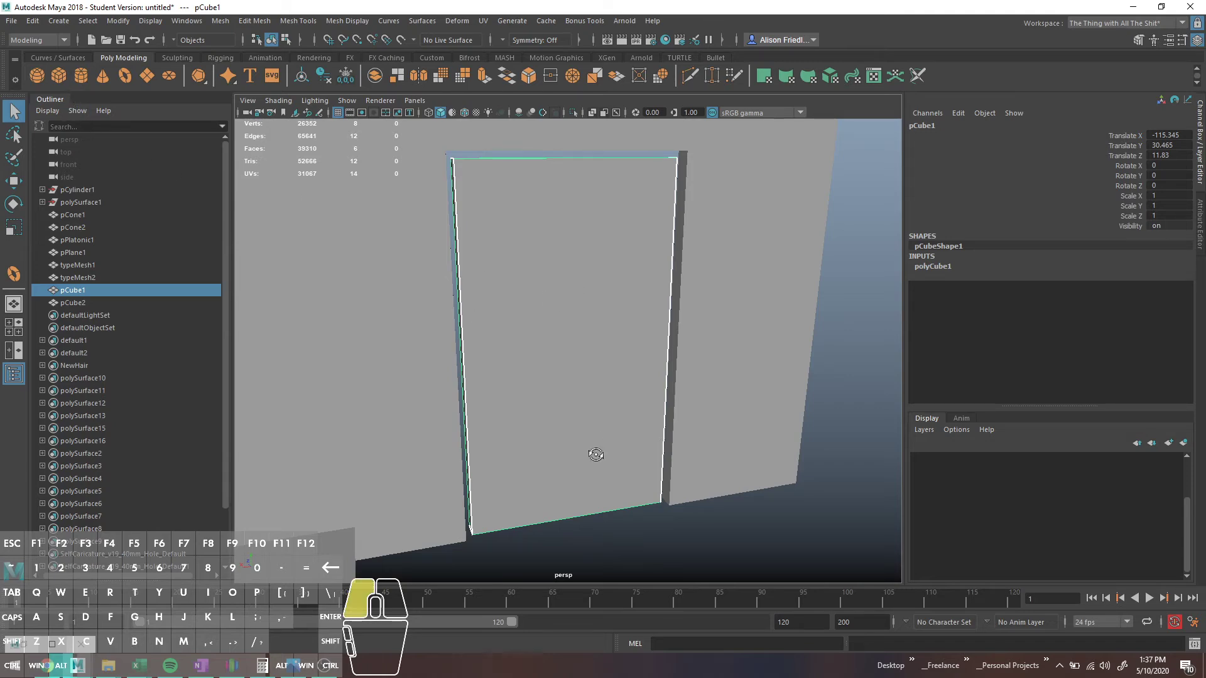
{"action": "left_click_drag", "start_coordinate": [595, 454], "coordinate": [546, 484], "text": "alt"}
{"action": "key", "text": "space"}
{"action": "key", "text": "space"}
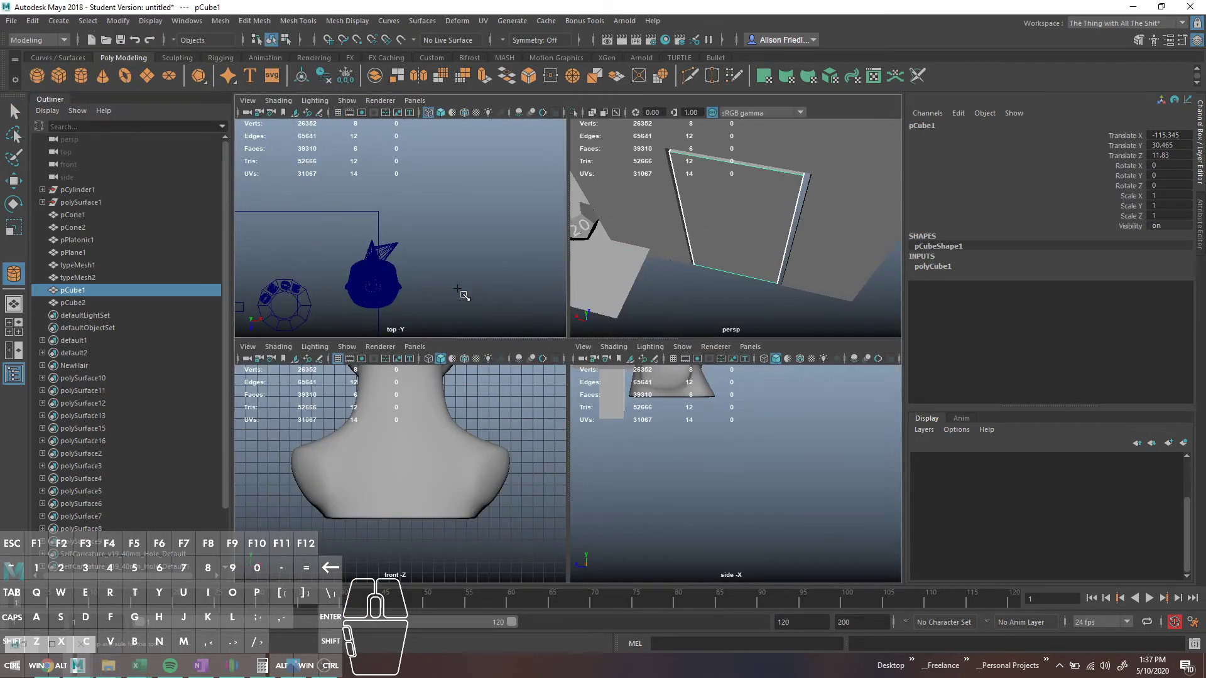
{"action": "key", "text": "f"}
{"action": "scroll", "coordinate": [504, 391], "scroll_direction": "down", "scroll_amount": 6}
{"action": "scroll", "coordinate": [694, 331], "scroll_direction": "up", "scroll_amount": 6}
{"action": "scroll", "coordinate": [659, 371], "scroll_direction": "up", "scroll_amount": 4}
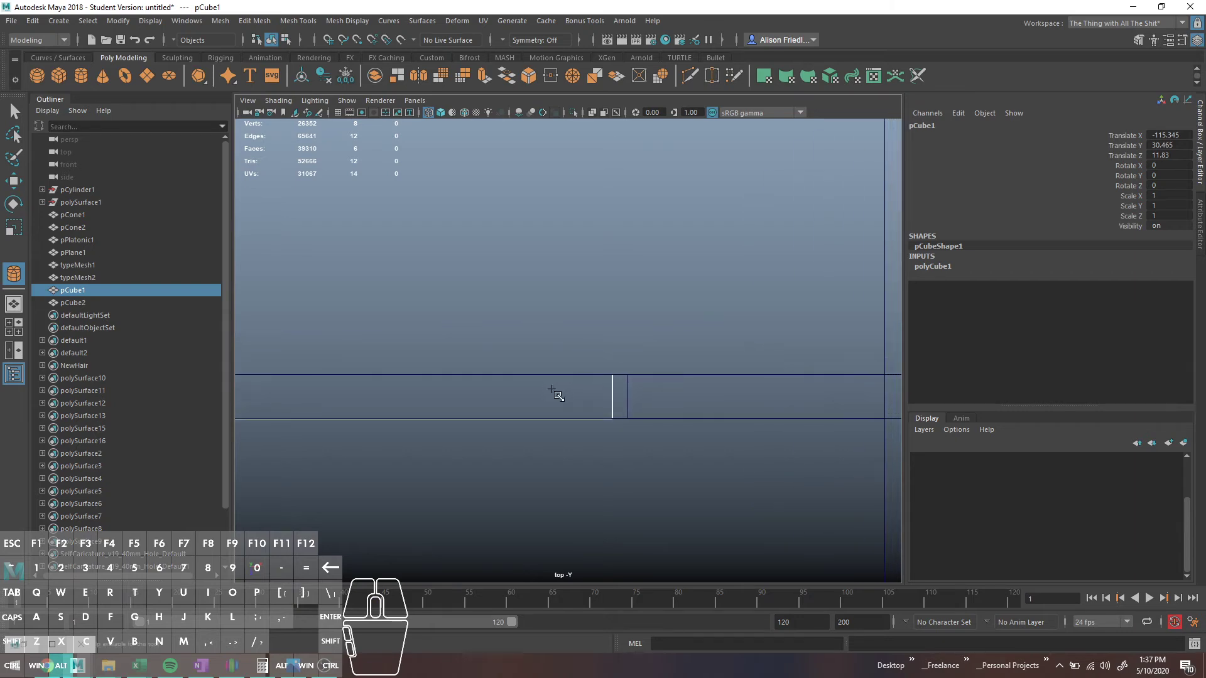
{"action": "left_click", "coordinate": [639, 380]}
{"action": "left_click_drag", "start_coordinate": [638, 379], "coordinate": [533, 150]}
{"action": "key", "text": "space"}
{"action": "key", "text": "space"}
Duplicate the hinge cylinder and move the copy straight up so it sits on top of the original
{"action": "key", "text": "f"}
{"action": "scroll", "coordinate": [590, 318], "scroll_direction": "down", "scroll_amount": 5}
{"action": "key", "text": "ctrl+d"}
{"action": "key", "text": "w"}
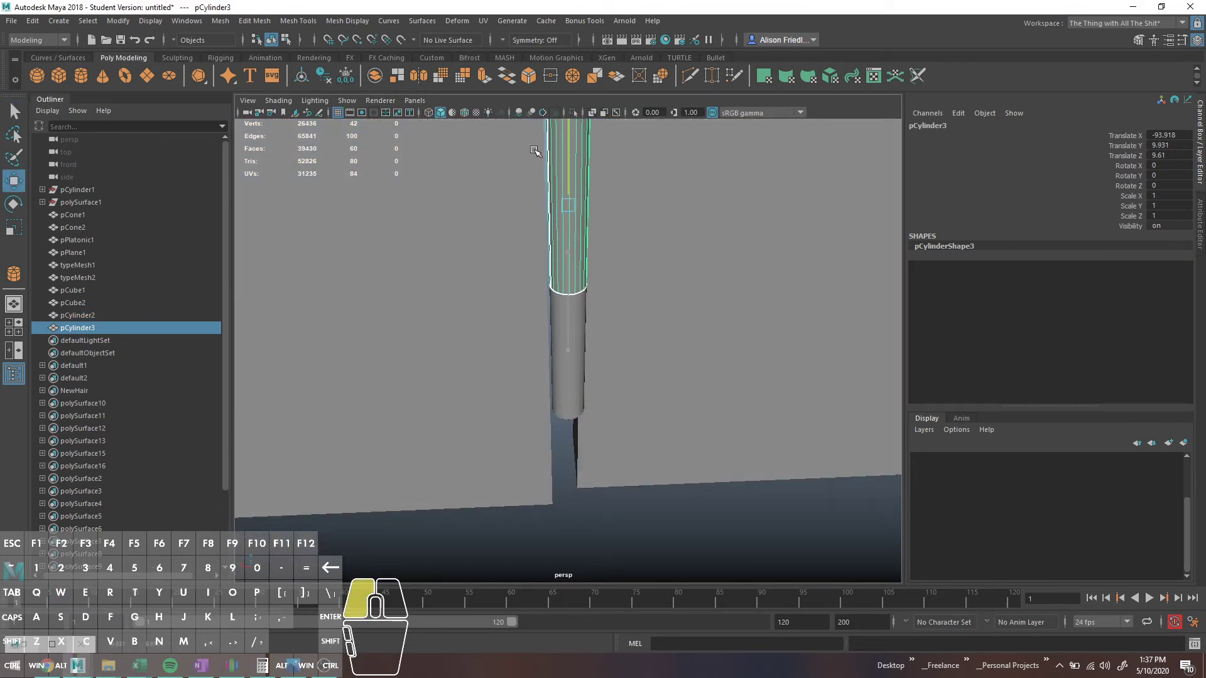
{"action": "left_click_drag", "start_coordinate": [598, 205], "coordinate": [576, 159], "text": "alt"}
Extrude the door-side faces of the upper hinge cylinder outward to form a flat leaf across the door
{"action": "key", "text": "q"}
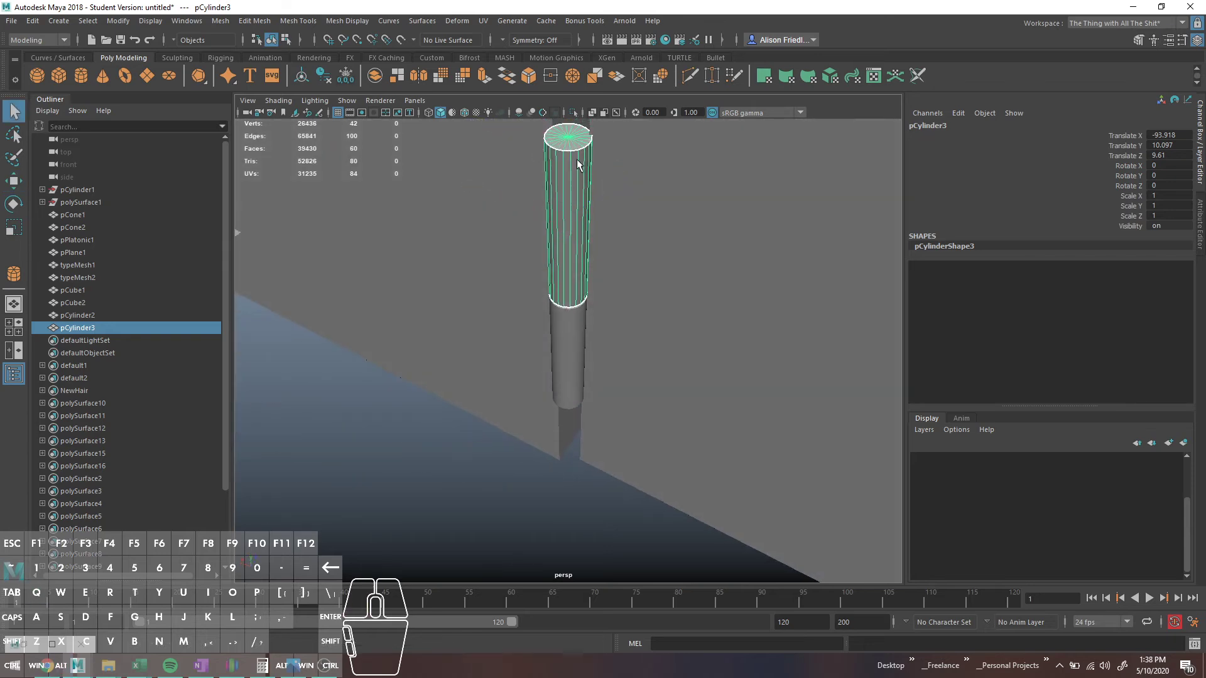
{"action": "right_click_drag", "start_coordinate": [577, 160], "coordinate": [577, 191]}
{"action": "left_click_drag", "start_coordinate": [590, 206], "coordinate": [503, 205], "text": "alt"}
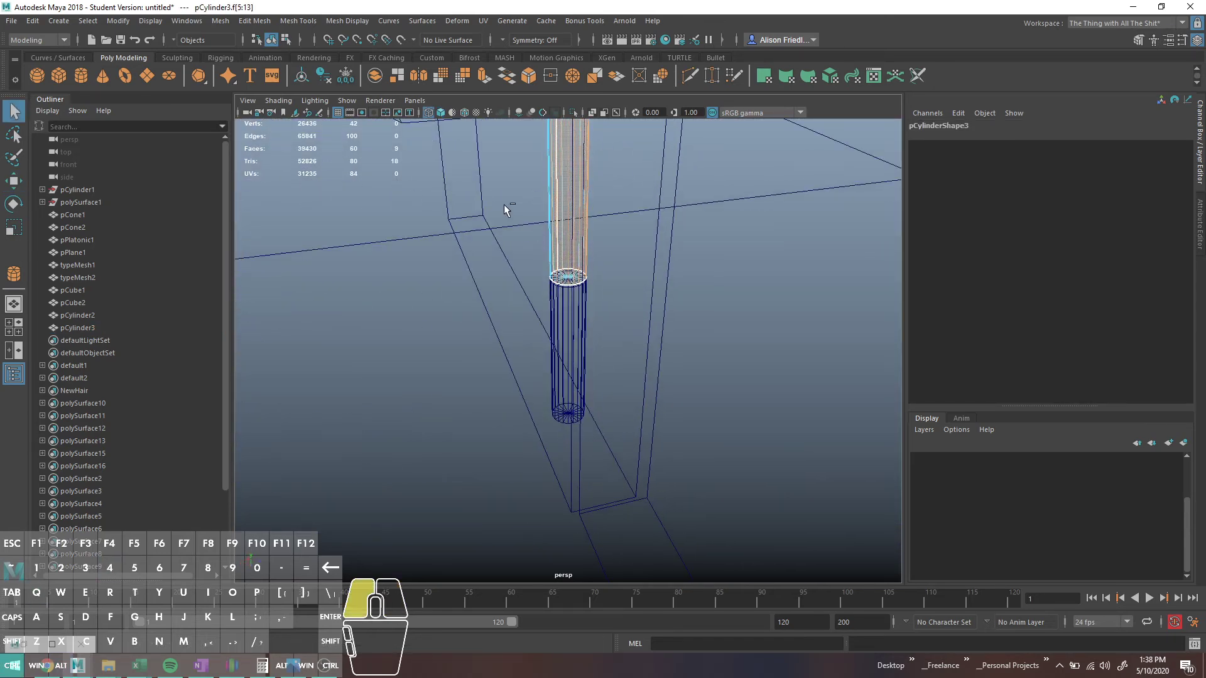
{"action": "key", "text": "ctrl+e"}
{"action": "key", "text": "w"}
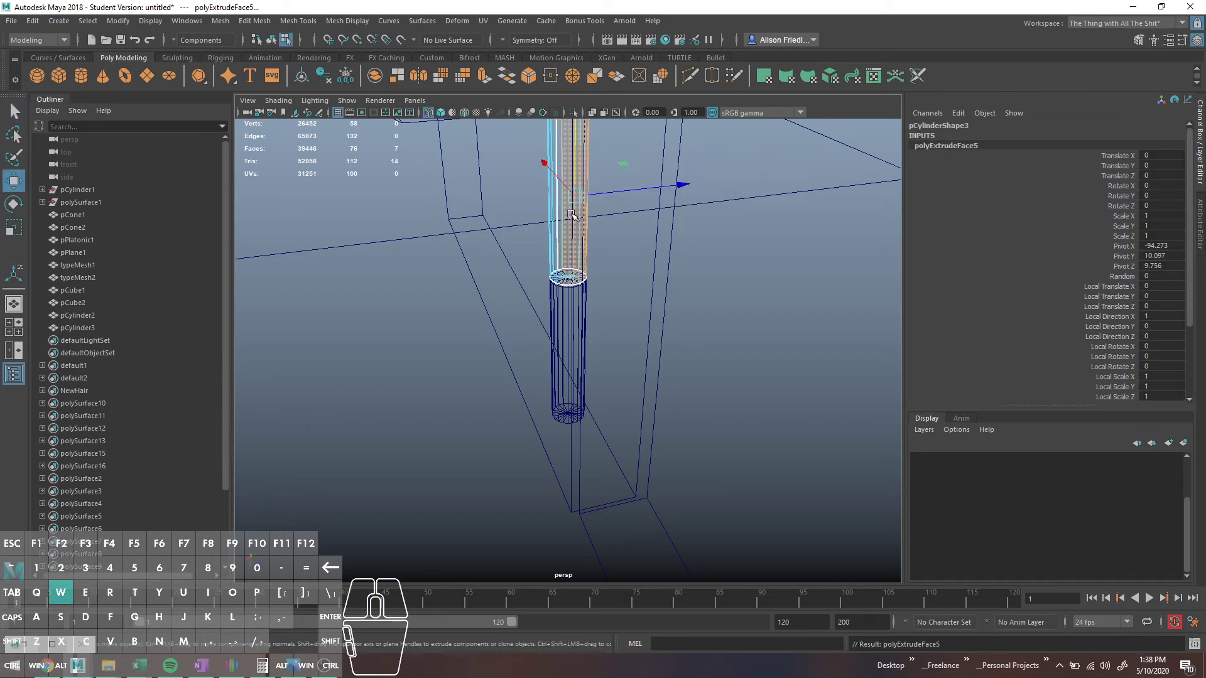
{"action": "left_click_drag", "start_coordinate": [555, 172], "coordinate": [607, 232]}
{"action": "key", "text": "5"}
Extrude the wall-side faces of the lower hinge cylinder outward to form a flat leaf across the wall
{"action": "mouse_move", "coordinate": [568, 278]}
{"action": "left_mouse_down", "text": "alt"}
{"action": "mouse_move", "coordinate": [616, 291]}
{"action": "mouse_move", "coordinate": [656, 276]}
{"action": "left_mouse_up", "text": "alt"}
{"action": "left_click_drag", "start_coordinate": [566, 316], "coordinate": [582, 304], "text": "alt"}
{"action": "left_click", "coordinate": [568, 297]}
{"action": "right_click_drag", "start_coordinate": [566, 294], "coordinate": [565, 313]}
{"action": "key", "text": "4"}
{"action": "mouse_move", "coordinate": [566, 314]}
{"action": "left_mouse_down", "text": "alt"}
{"action": "mouse_move", "coordinate": [458, 304]}
{"action": "mouse_move", "coordinate": [563, 340]}
{"action": "mouse_move", "coordinate": [633, 344]}
{"action": "mouse_move", "coordinate": [572, 338]}
{"action": "mouse_move", "coordinate": [574, 370]}
{"action": "mouse_move", "coordinate": [398, 345]}
{"action": "left_mouse_up", "text": "alt"}
{"action": "key", "text": "ctrl+e"}
{"action": "key", "text": "w"}
{"action": "key", "text": "5"}
{"action": "mouse_move", "coordinate": [570, 319]}
{"action": "right_mouse_down"}
{"action": "mouse_move", "coordinate": [609, 269]}
{"action": "mouse_move", "coordinate": [632, 301]}
{"action": "right_mouse_up"}
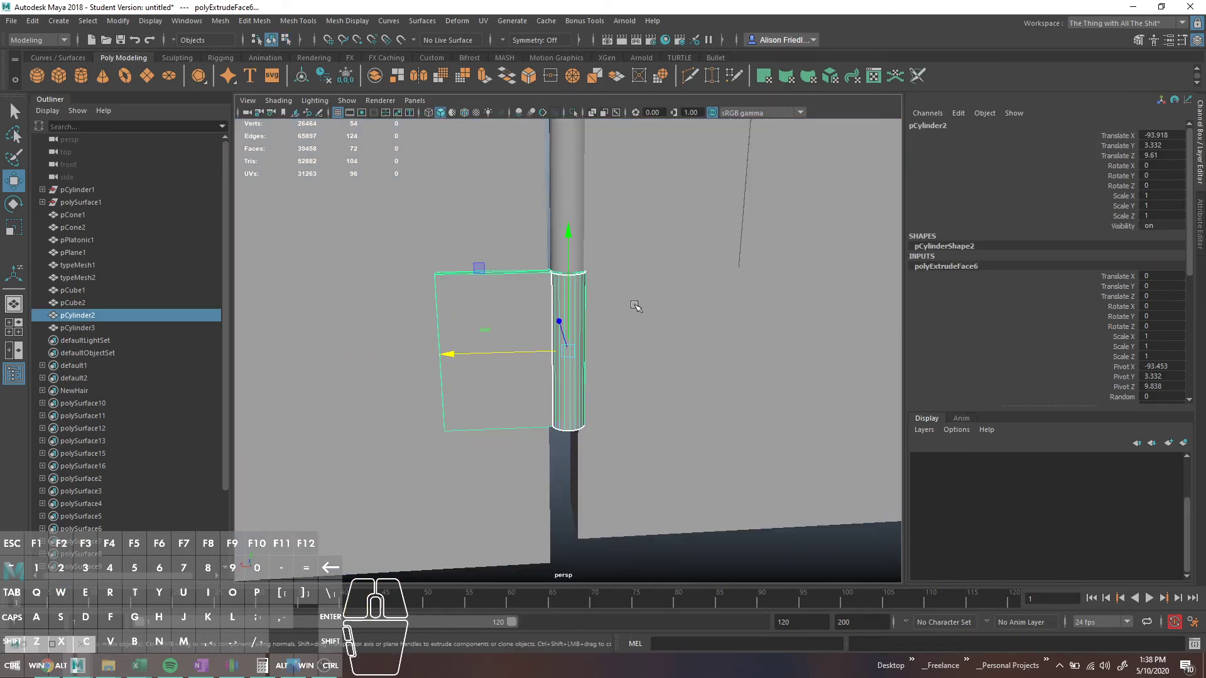
{"action": "left_click_drag", "start_coordinate": [579, 292], "coordinate": [602, 313], "text": "alt"}
{"action": "key", "text": "q"}
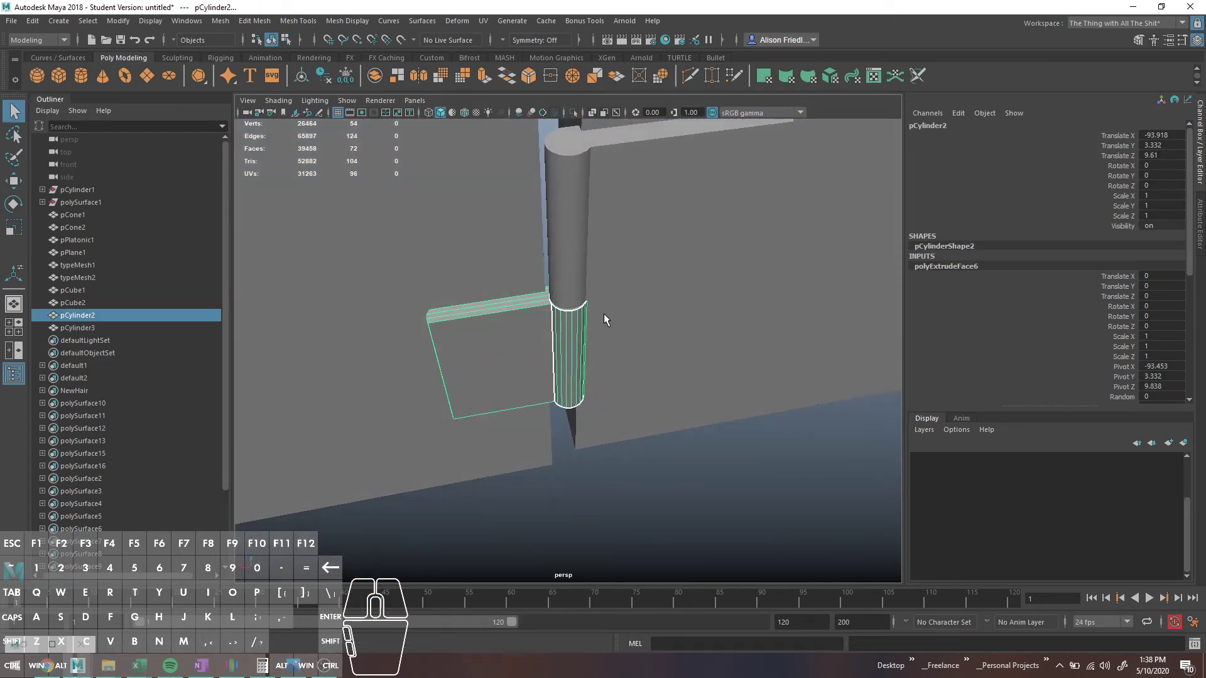
Show wireframe on shaded and snap the door's pivot point to the centre vertex on top of the upper hinge cylinder
{"action": "left_click", "coordinate": [625, 377]}
{"action": "key", "text": "w"}
{"action": "left_click_drag", "start_coordinate": [681, 350], "coordinate": [689, 428], "text": "alt"}
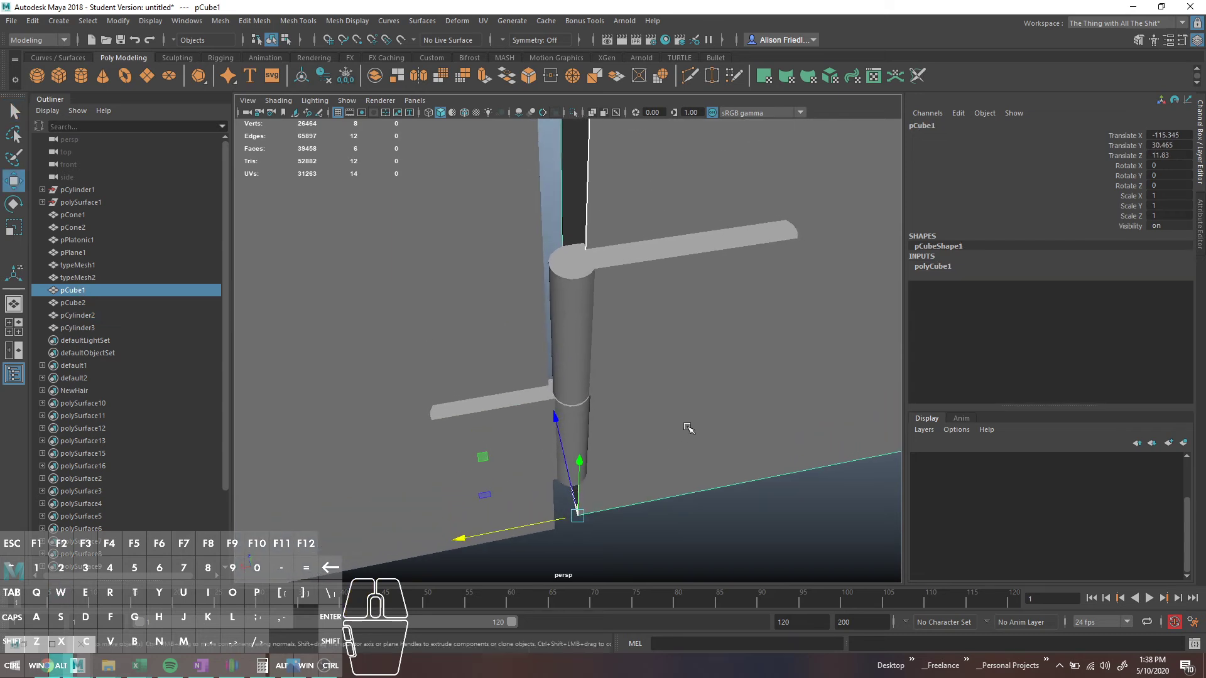
{"action": "key", "text": "e"}
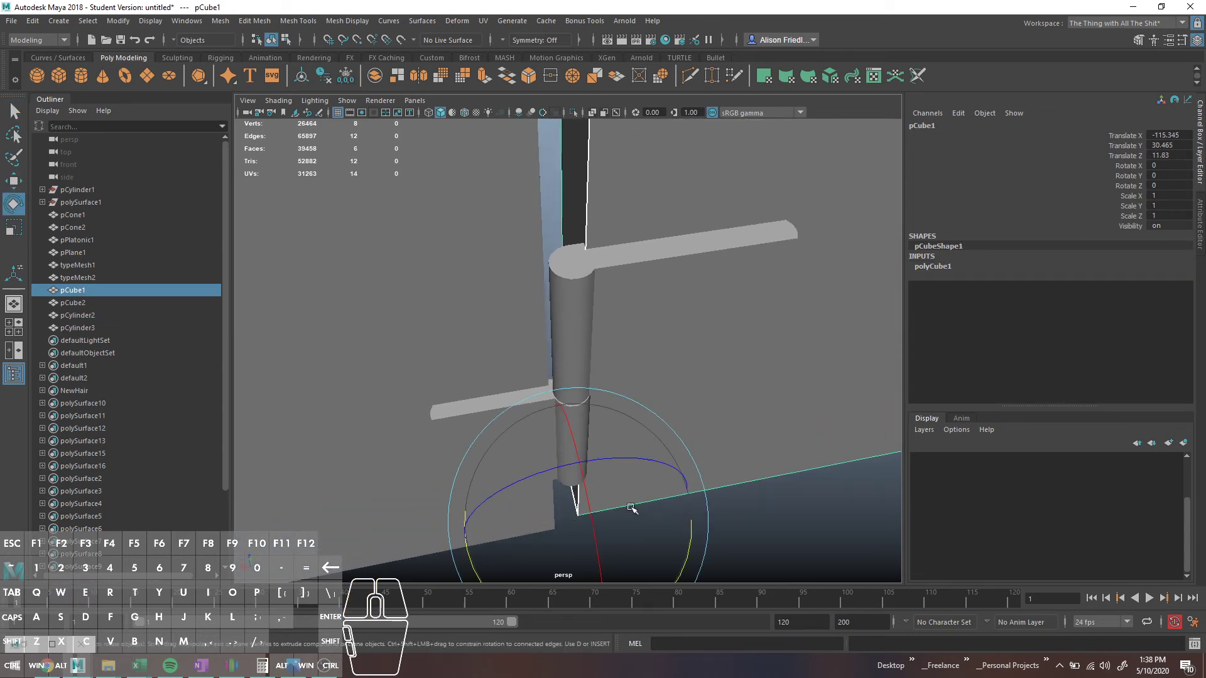
{"action": "key", "text": "q"}
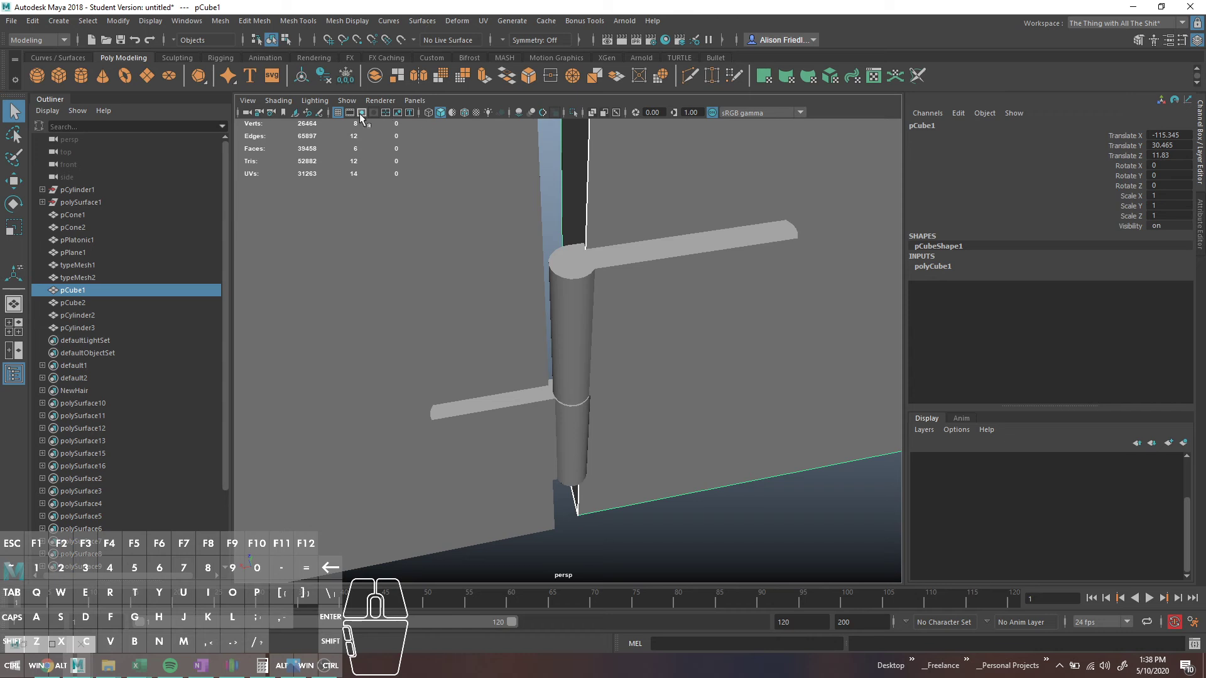
{"action": "left_click", "coordinate": [464, 113]}
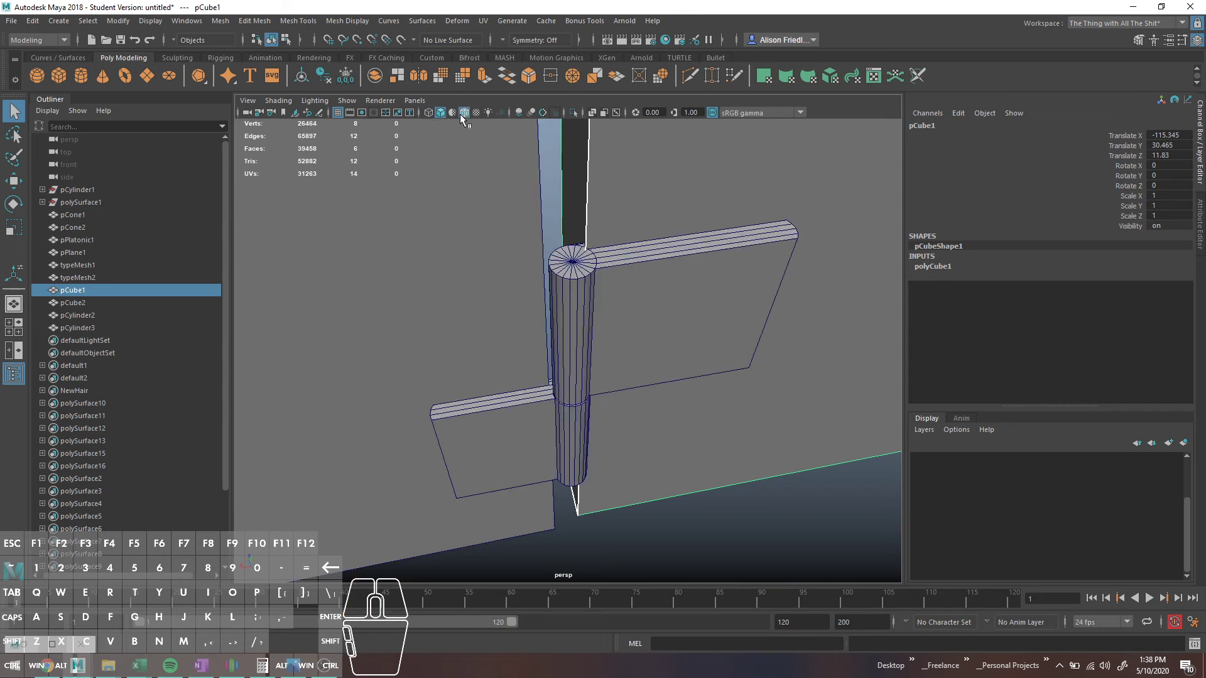
{"action": "key", "text": "w"}
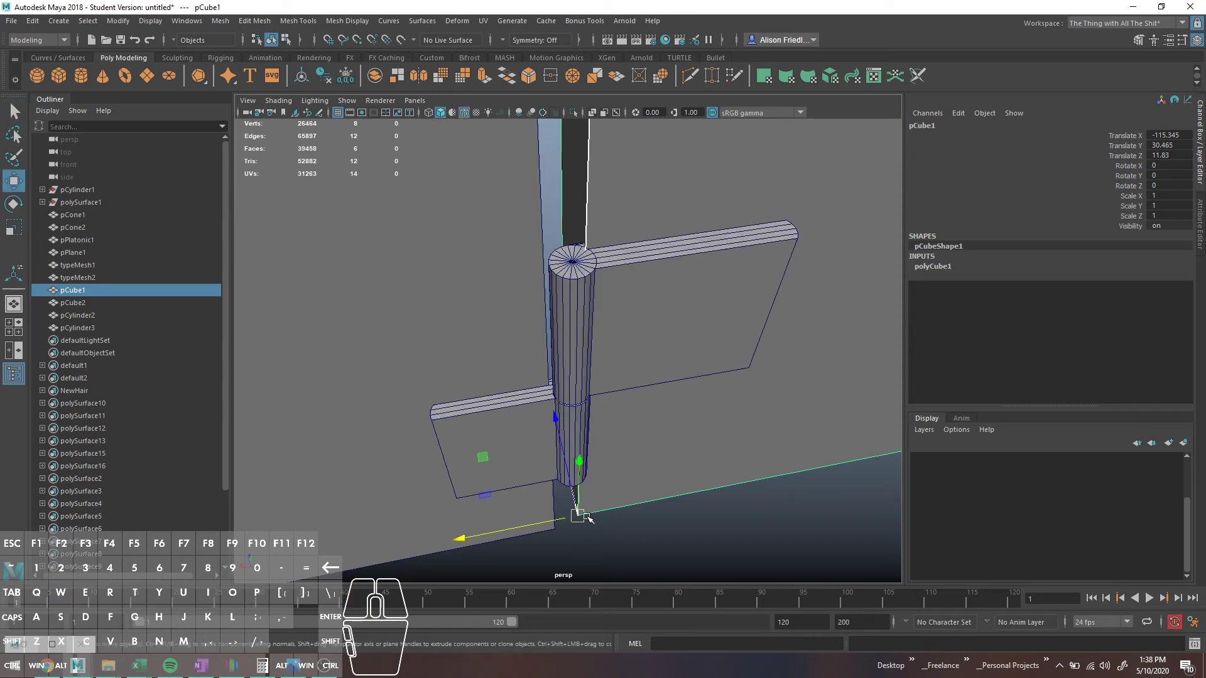
{"action": "left_click_drag", "start_coordinate": [577, 518], "coordinate": [575, 465]}
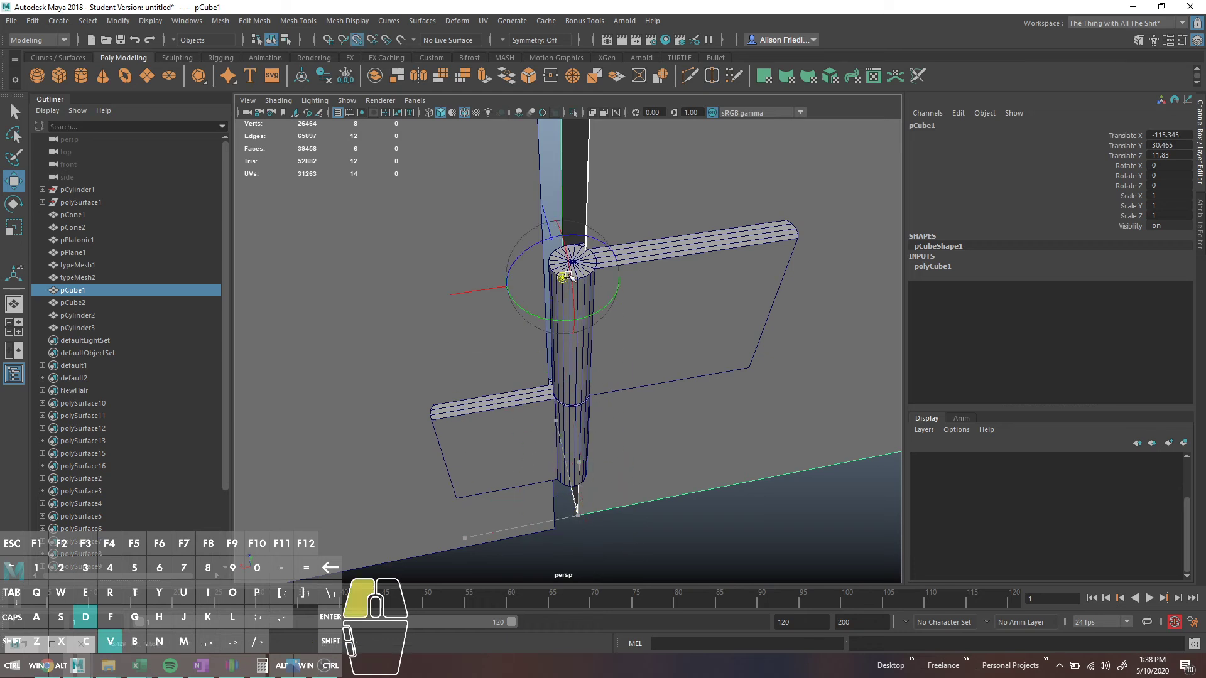
Try swinging the door open around its new hinge pivot and return it to the closed position
{"action": "key", "text": "e"}
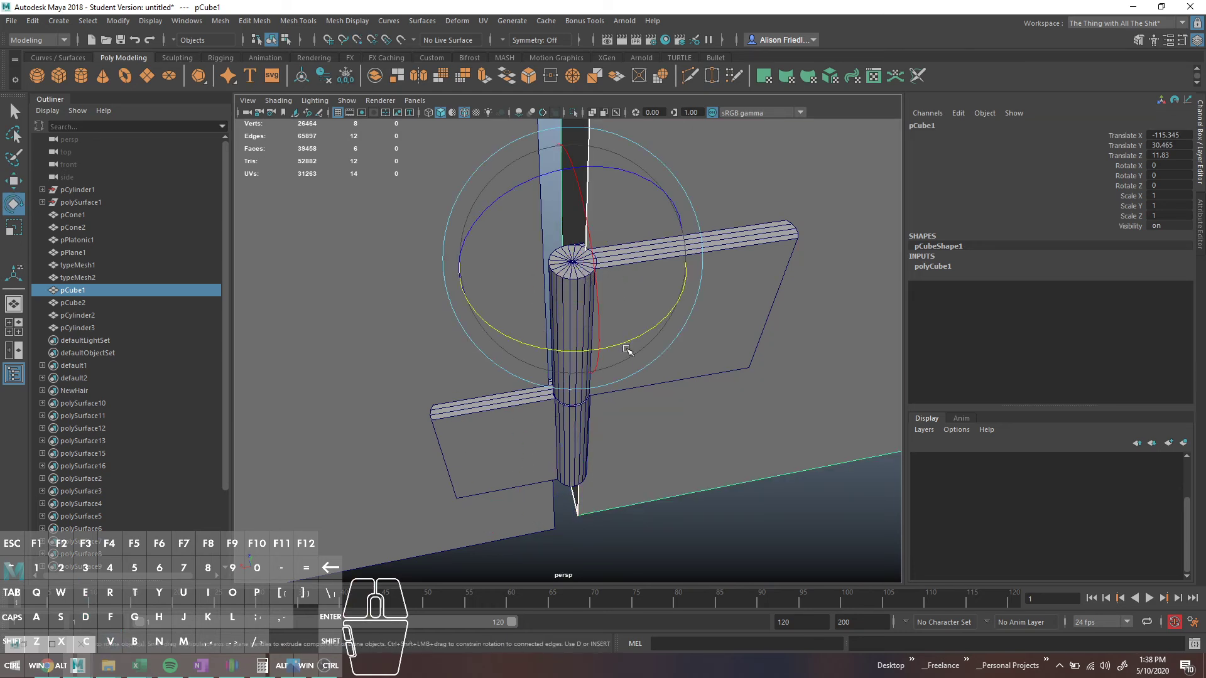
{"action": "left_click_drag", "start_coordinate": [628, 351], "coordinate": [607, 271]}
{"action": "key", "text": "q"}
Parent the upper hinge piece to the door
{"action": "left_click", "coordinate": [623, 289]}
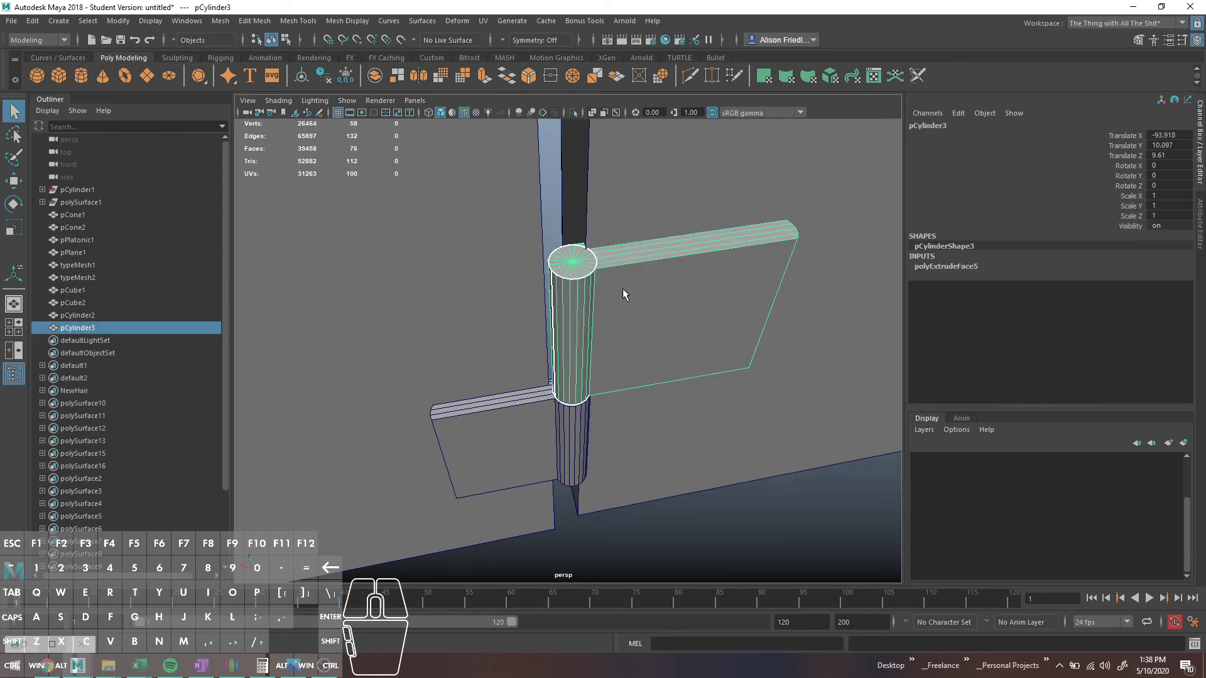
{"action": "left_click", "coordinate": [621, 218], "text": "shift"}
{"action": "key", "text": "p"}
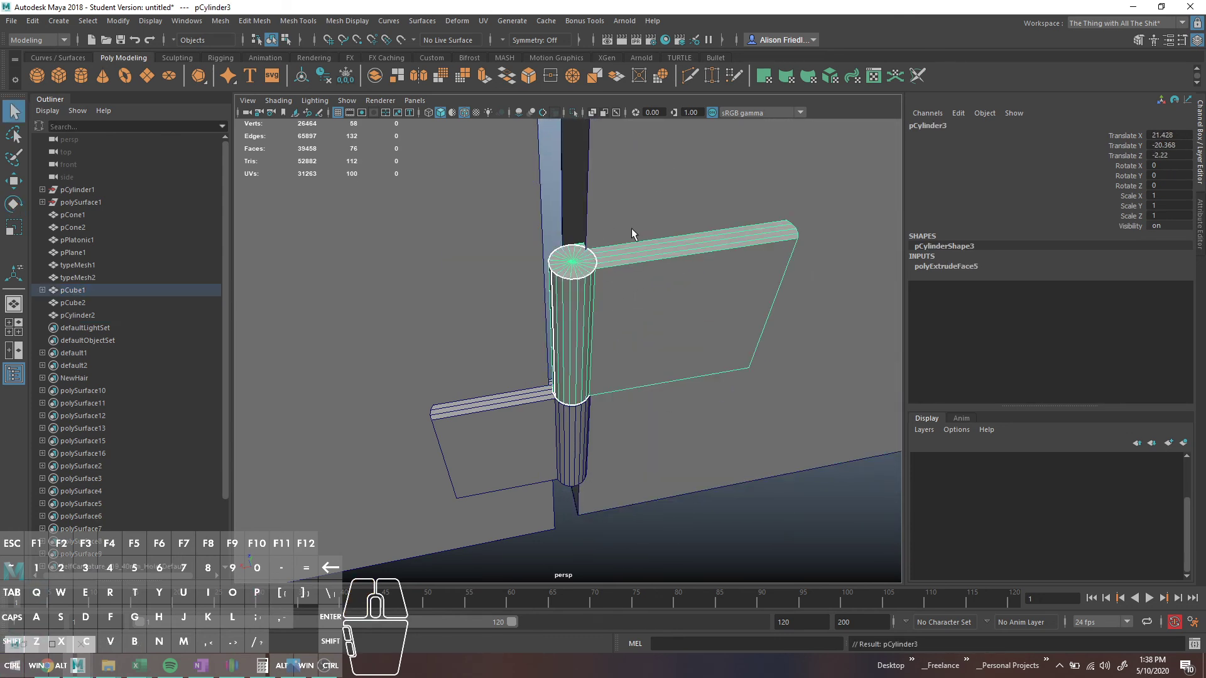
Try swinging the door around its vertical axis to check that the parented upper hinge piece turns about the cylinder's centre
{"action": "key", "text": "e"}
{"action": "left_click_drag", "start_coordinate": [646, 334], "coordinate": [650, 235]}
{"action": "scroll", "coordinate": [573, 431], "scroll_direction": "up", "scroll_amount": 2}
{"action": "scroll", "coordinate": [538, 346], "scroll_direction": "down", "scroll_amount": 1}
{"action": "scroll", "coordinate": [689, 237], "scroll_direction": "down", "scroll_amount": 3}
{"action": "key", "text": "ctrl+z"}
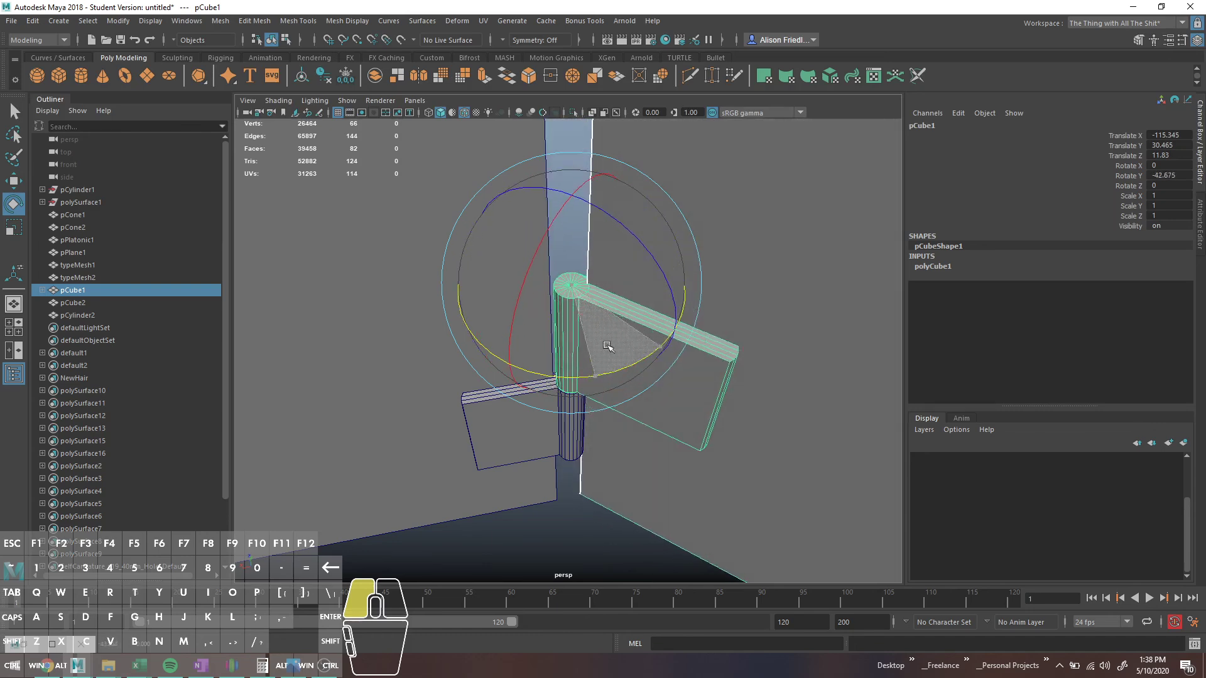
{"action": "scroll", "coordinate": [558, 261], "scroll_direction": "up", "scroll_amount": 6}
{"action": "scroll", "coordinate": [584, 304], "scroll_direction": "down", "scroll_amount": 5}
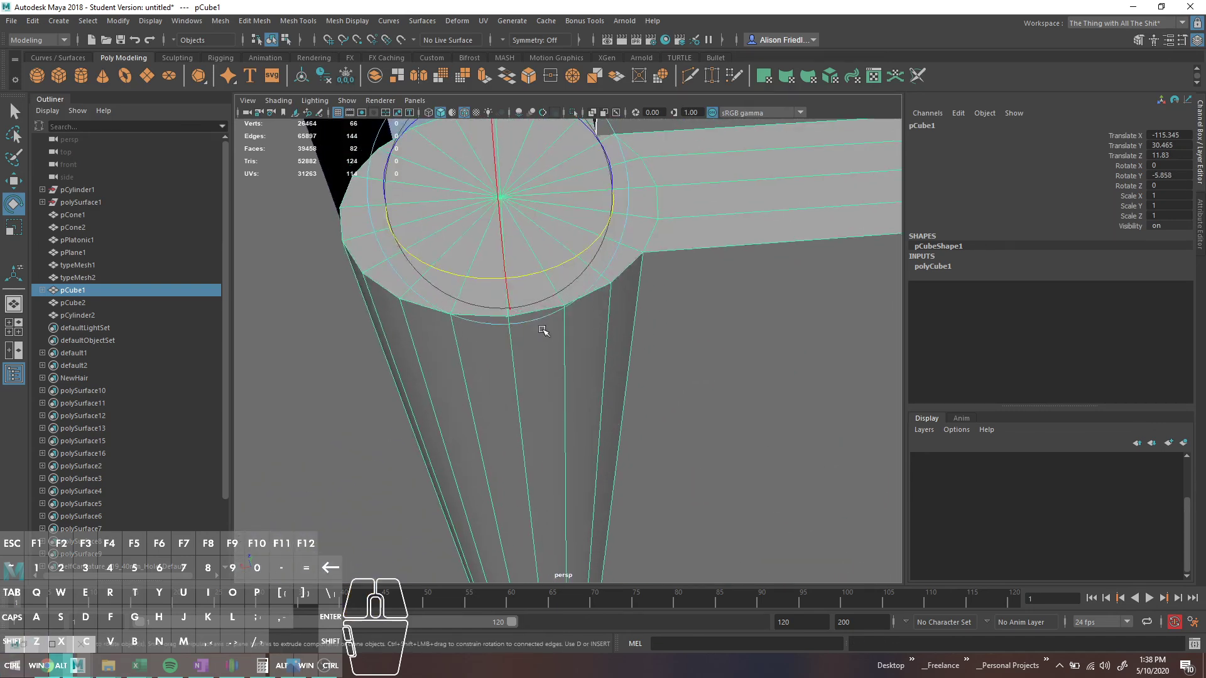
{"action": "key", "text": "q"}
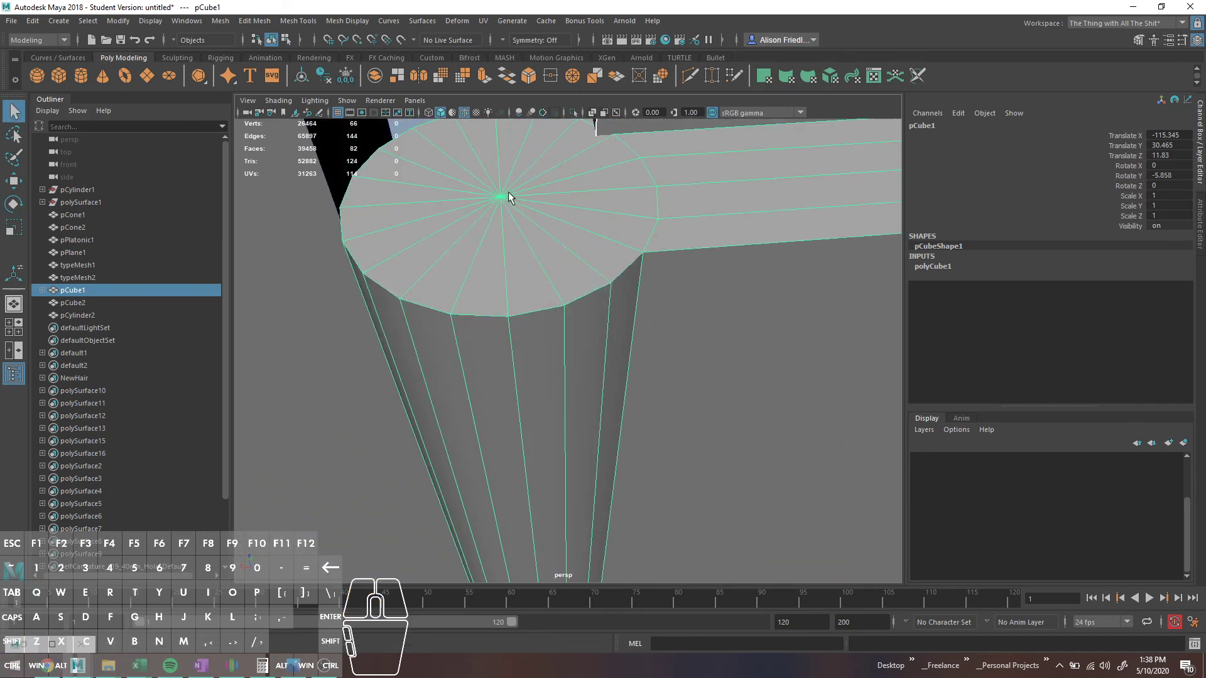
{"action": "scroll", "coordinate": [551, 233], "scroll_direction": "down", "scroll_amount": 6}
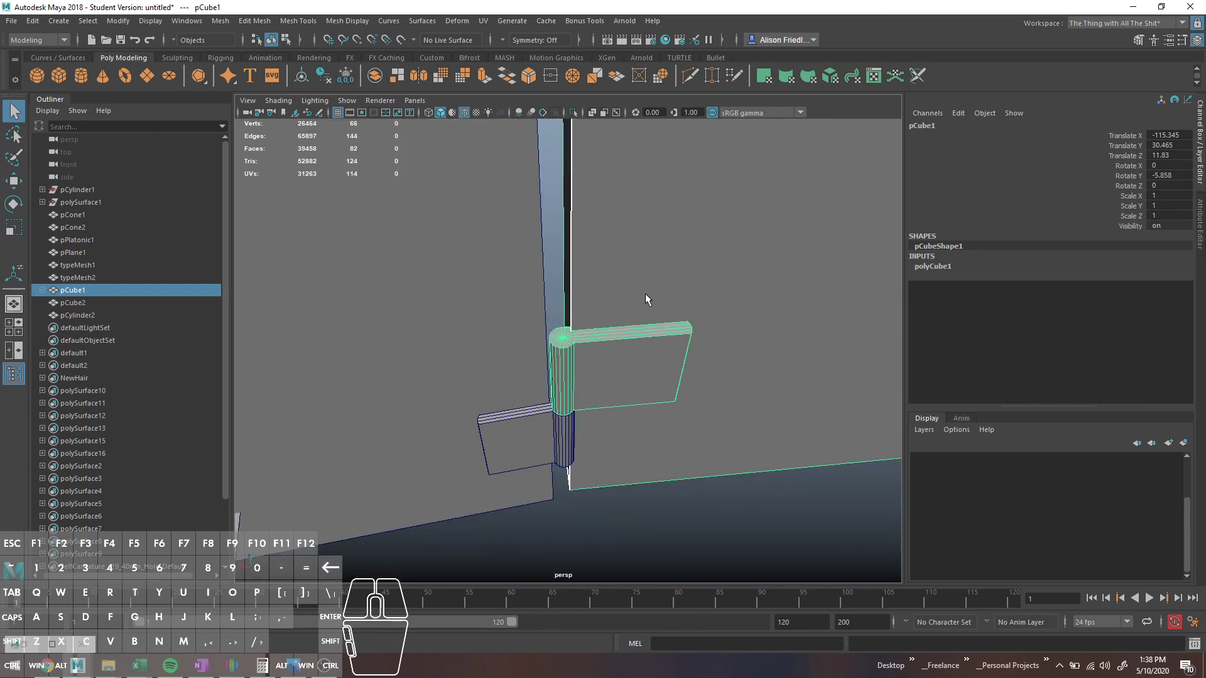
Rotate the door open around its hinge pivot together with the upper hinge piece, and clear the selection
{"action": "left_click_drag", "start_coordinate": [646, 299], "coordinate": [549, 400], "text": "alt"}
{"action": "key", "text": "e"}
{"action": "scroll", "coordinate": [666, 398], "scroll_direction": "down", "scroll_amount": 5}
{"action": "middle_click_drag", "start_coordinate": [747, 438], "coordinate": [627, 425], "text": "alt"}
{"action": "key", "text": "q"}
{"action": "key", "text": "q"}
{"action": "left_click_drag", "start_coordinate": [626, 426], "coordinate": [649, 454], "text": "alt"}
{"action": "left_click", "coordinate": [649, 453]}
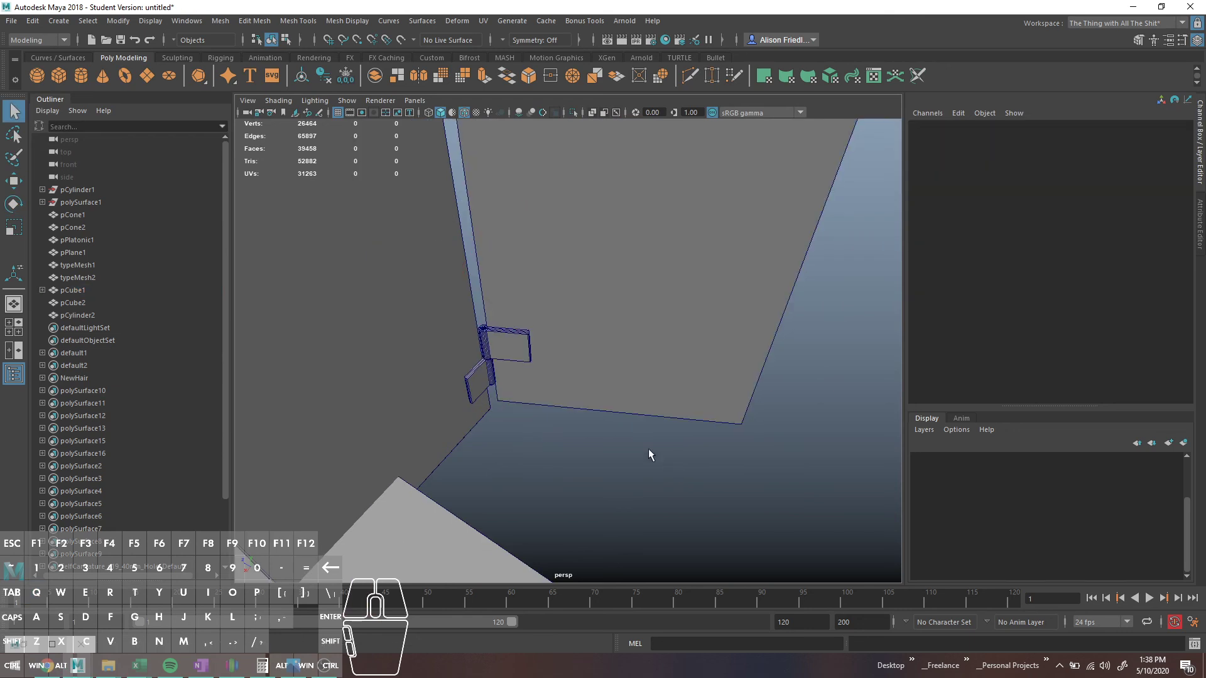
Turn off wireframe on shaded, inspect the upper hinge piece on the opened door, and leave nothing selected
{"action": "left_click_drag", "start_coordinate": [529, 366], "coordinate": [484, 227], "text": "alt"}
{"action": "left_click", "coordinate": [464, 113]}
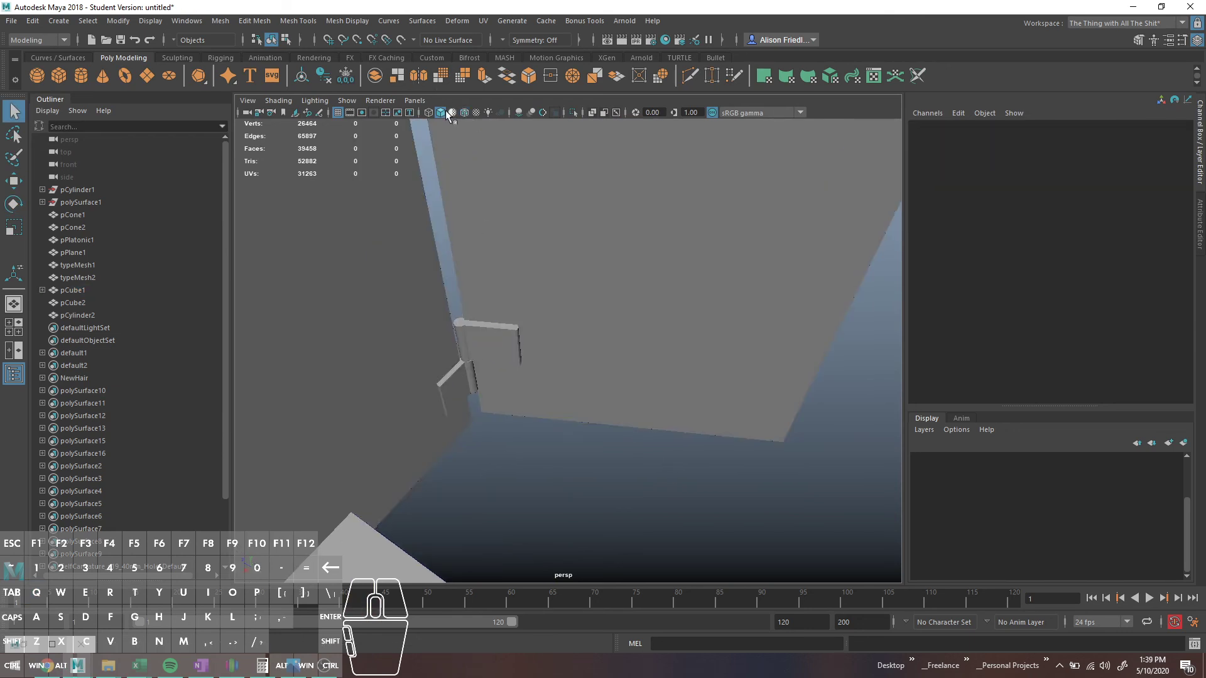
{"action": "left_click_drag", "start_coordinate": [574, 409], "coordinate": [689, 351], "text": "alt"}
{"action": "left_click", "coordinate": [504, 255]}
{"action": "scroll", "coordinate": [657, 340], "scroll_direction": "down", "scroll_amount": 5}
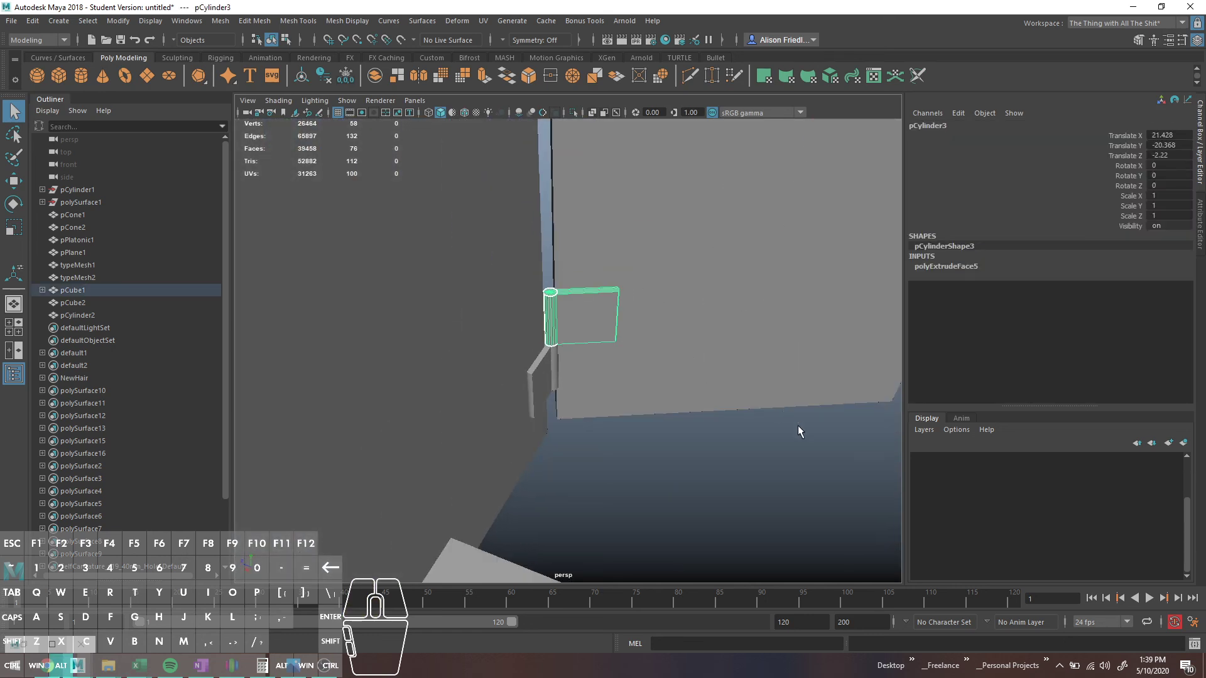
{"action": "left_click", "coordinate": [785, 450]}
{"action": "left_click_drag", "start_coordinate": [785, 450], "coordinate": [583, 381], "text": "alt"}
{"action": "scroll", "coordinate": [672, 382], "scroll_direction": "down", "scroll_amount": 6}
{"action": "scroll", "coordinate": [675, 415], "scroll_direction": "down", "scroll_amount": 4}
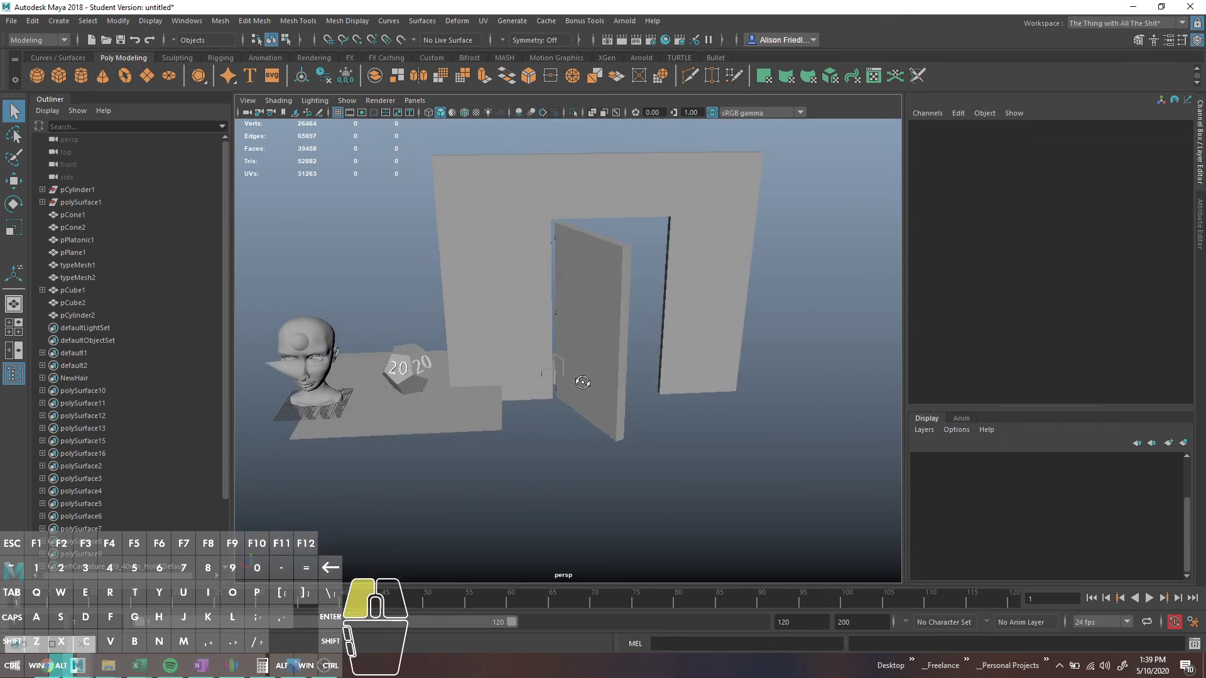